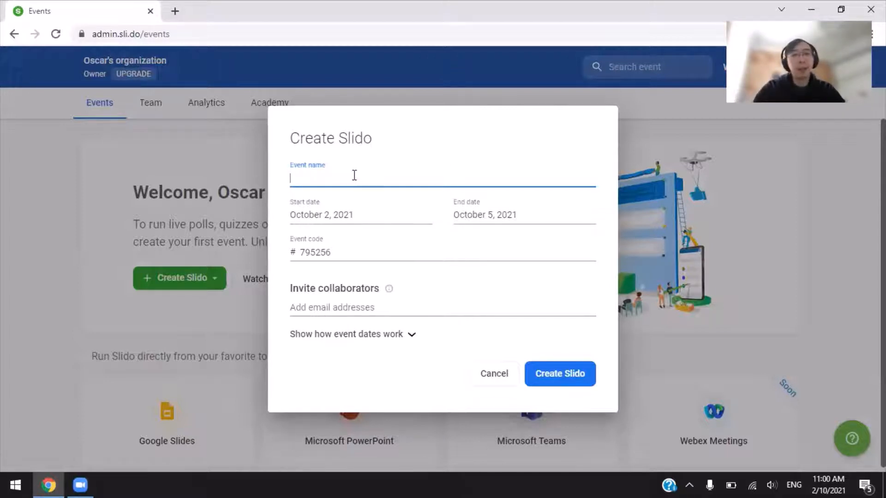
- Name the new event "Webinar X" and create it with the default dates and event code
{"action": "type", "text": "Webinar "}
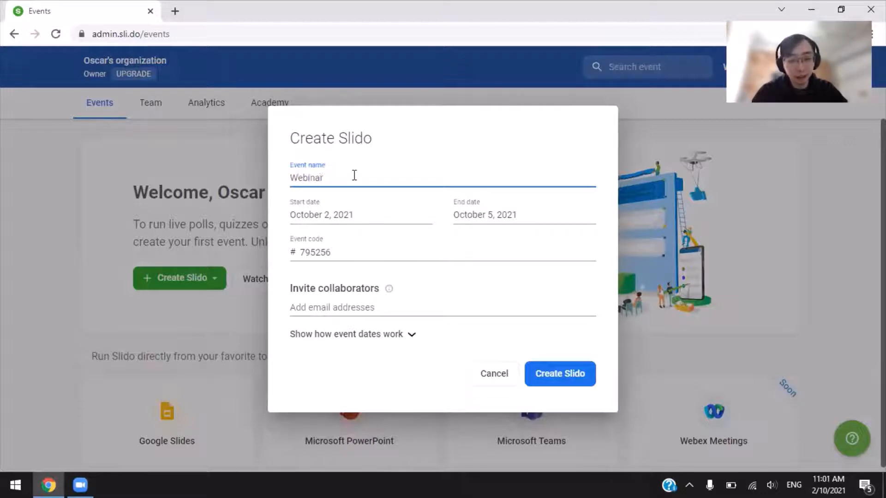
{"action": "type", "text": "X"}
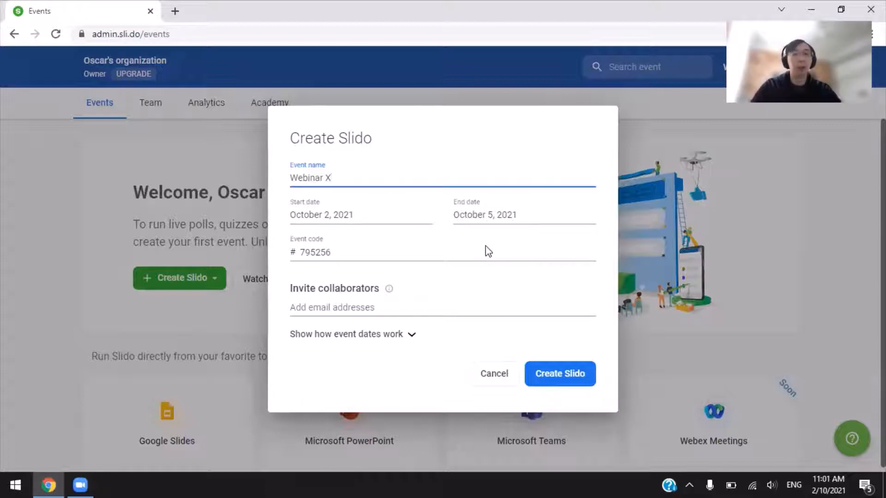
{"action": "left_click", "coordinate": [539, 376]}
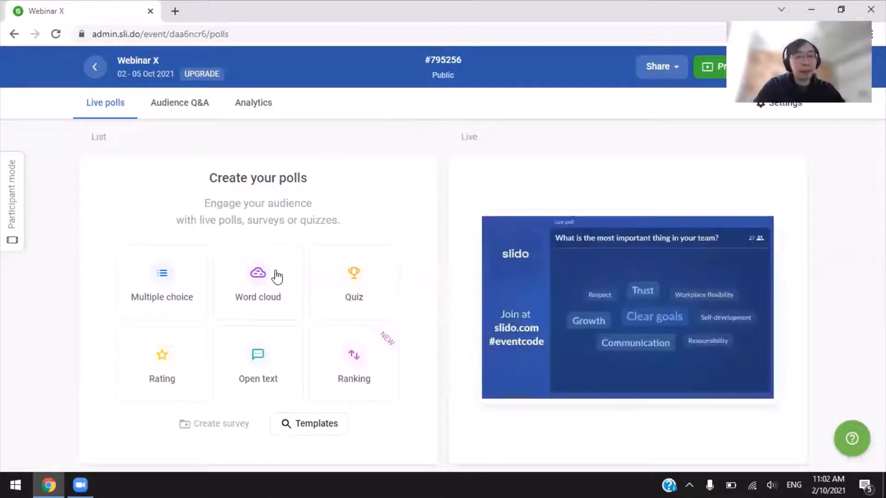
- Create and save a word cloud poll asking "Apakah yang kamu rasakan terkait webinar ini?"
{"action": "left_click", "coordinate": [265, 278]}
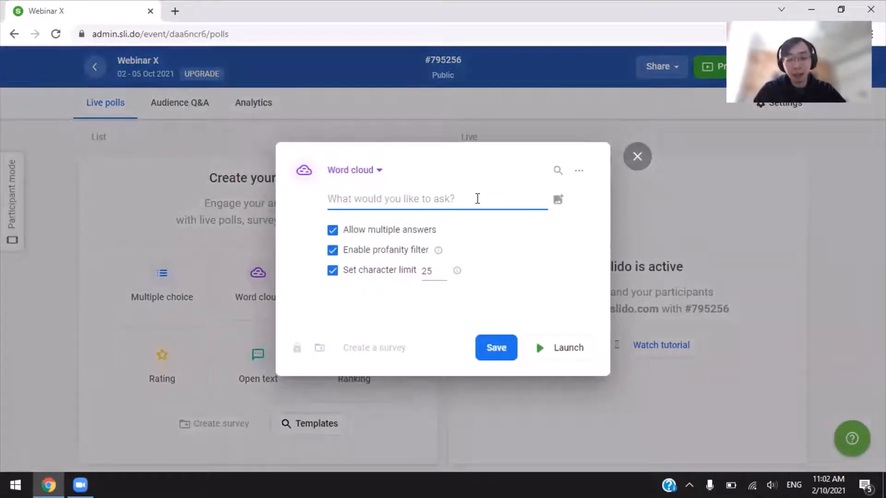
{"action": "type", "text": "Apakah yang "}
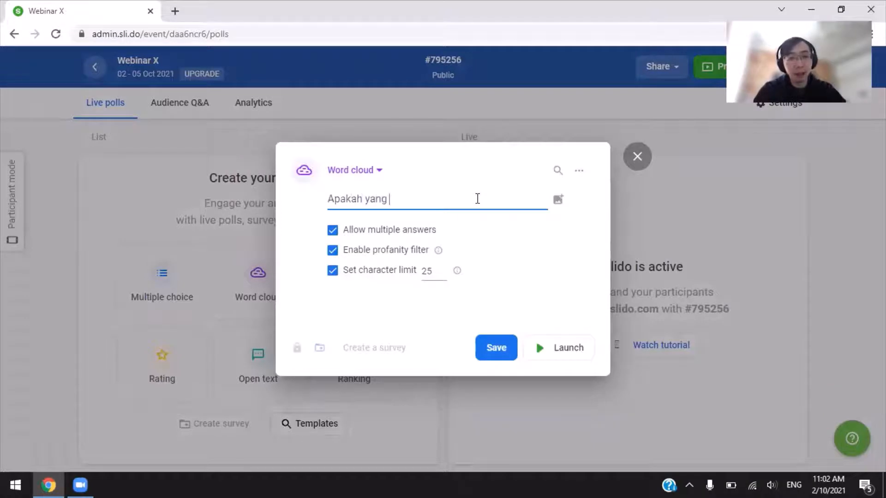
{"action": "type", "text": "kamu rasakan "}
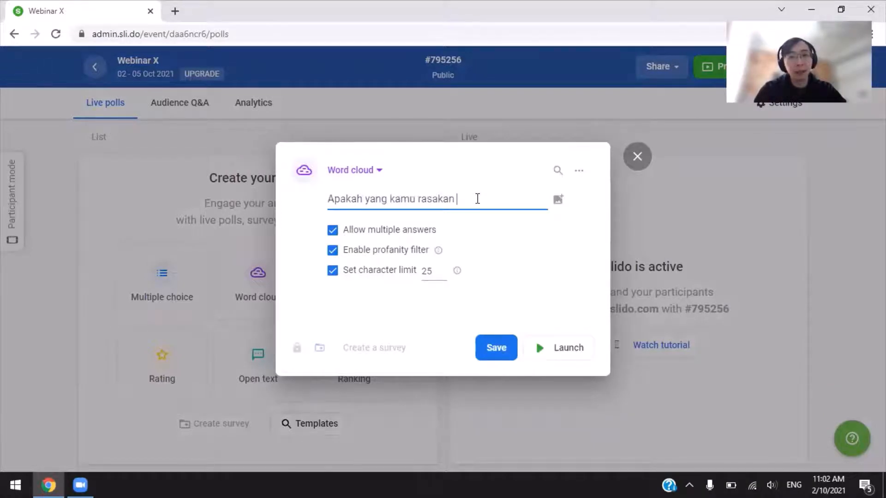
{"action": "type", "text": "terkait we"}
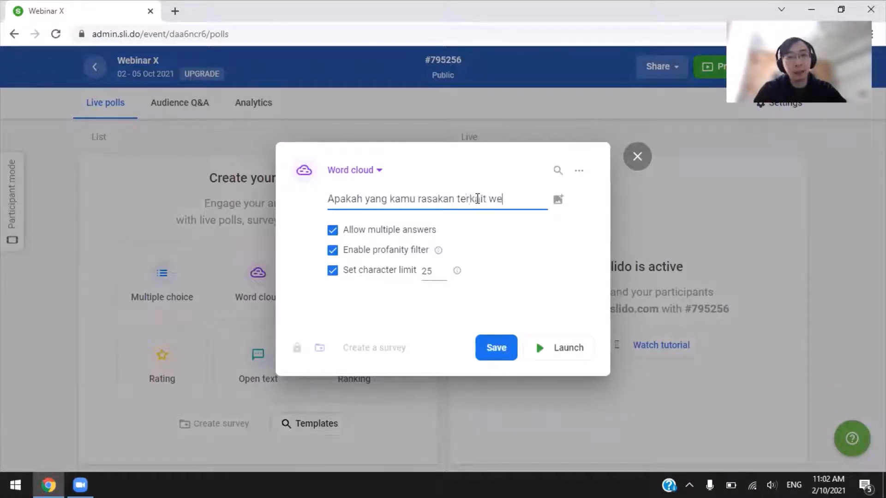
{"action": "type", "text": "binar ini?"}
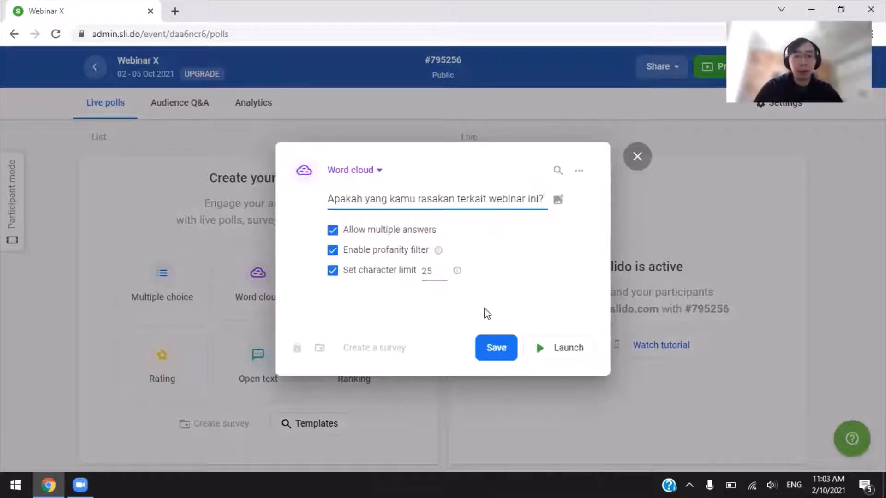
{"action": "left_click", "coordinate": [490, 349]}
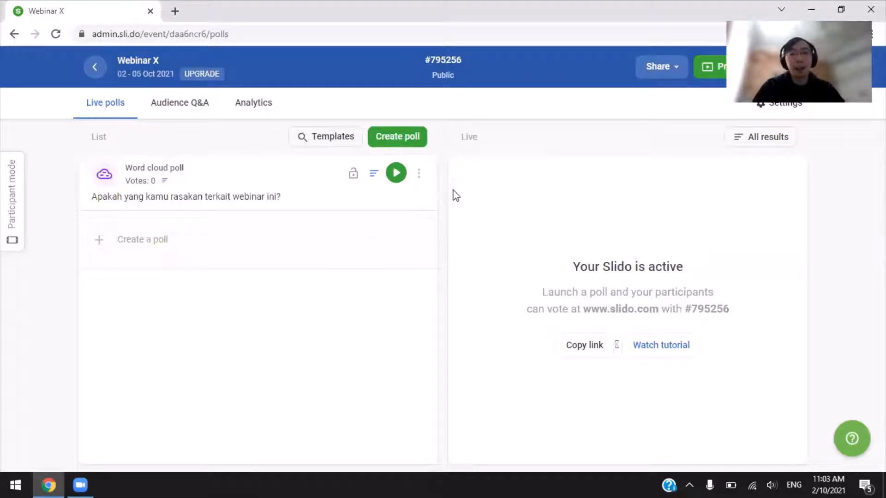
- Start a multiple choice poll with the question "Seberapa mengerti kamu dengan materi webinar yang disampaikan?"
{"action": "left_click", "coordinate": [396, 135]}
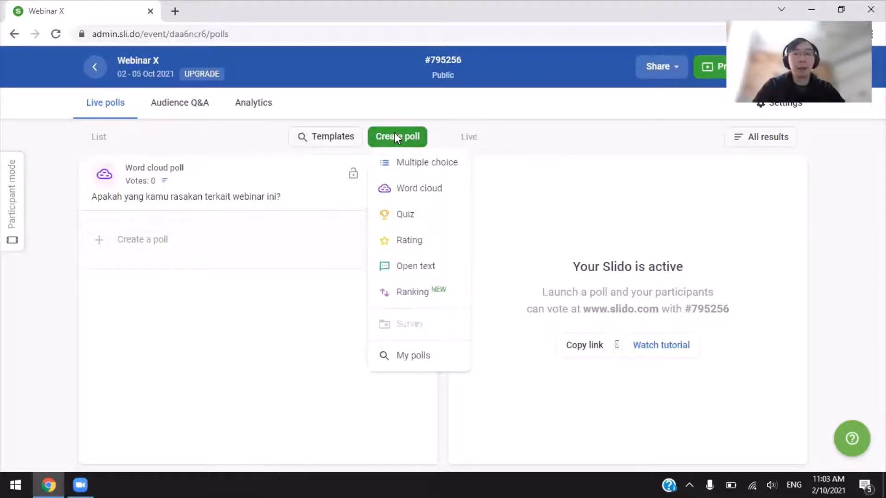
{"action": "left_click", "coordinate": [428, 168]}
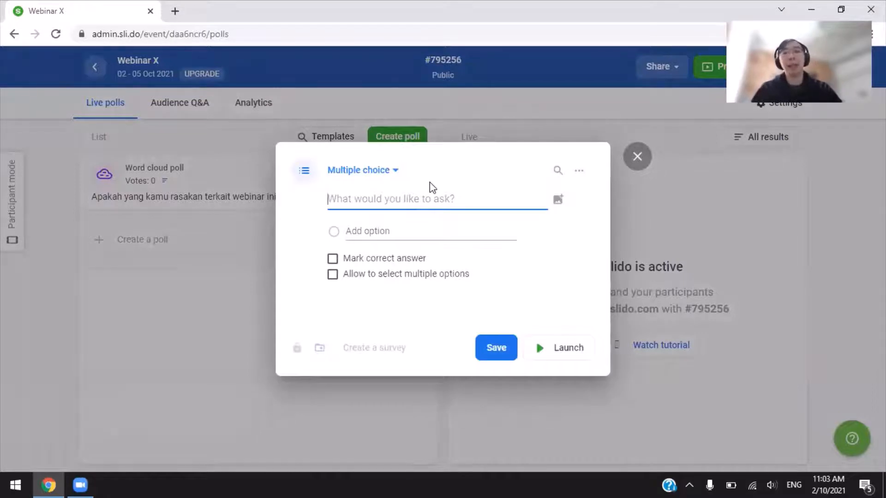
{"action": "type", "text": "Se"}
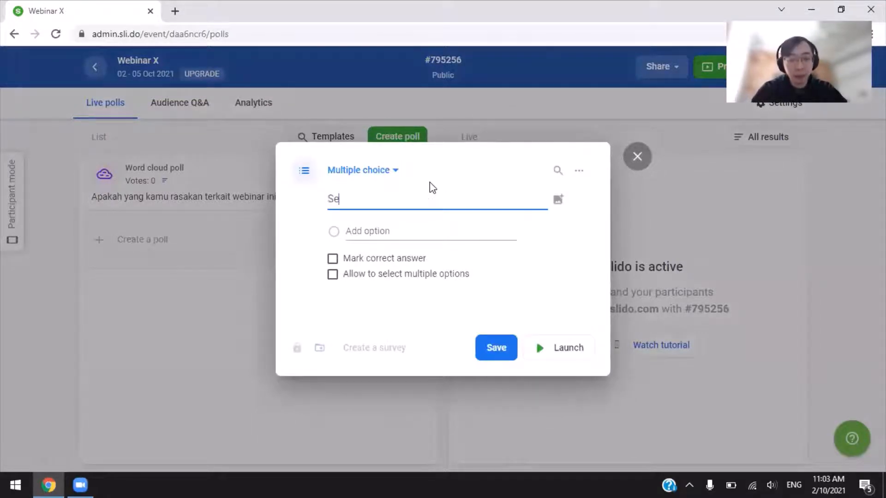
{"action": "type", "text": "berapa menger"}
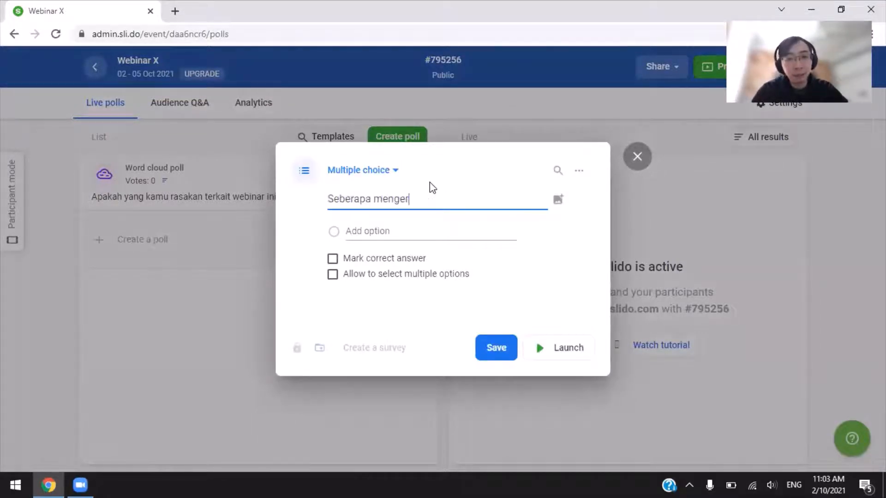
{"action": "type", "text": "ti kamu de"}
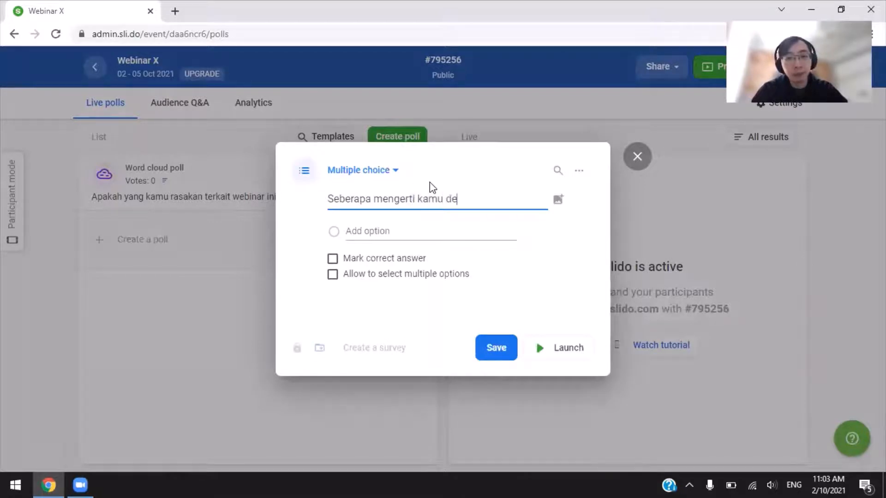
{"action": "type", "text": "ngan materi"}
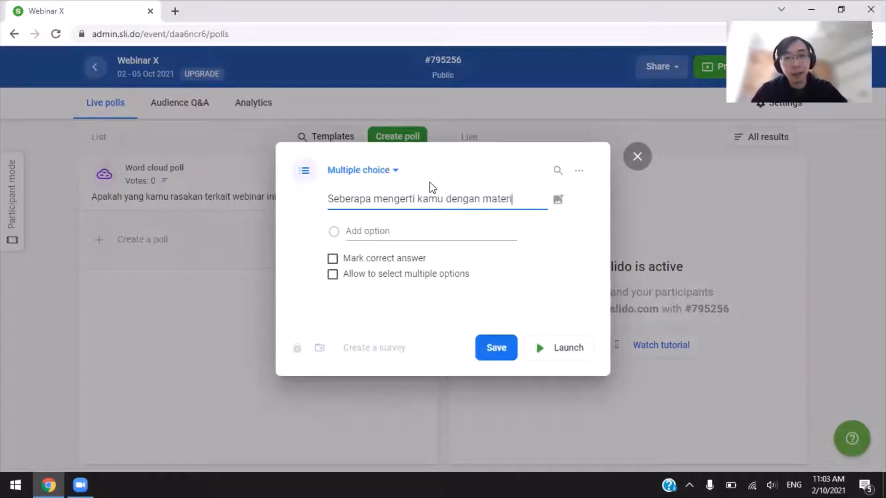
{"action": "type", "text": " webinar yang"}
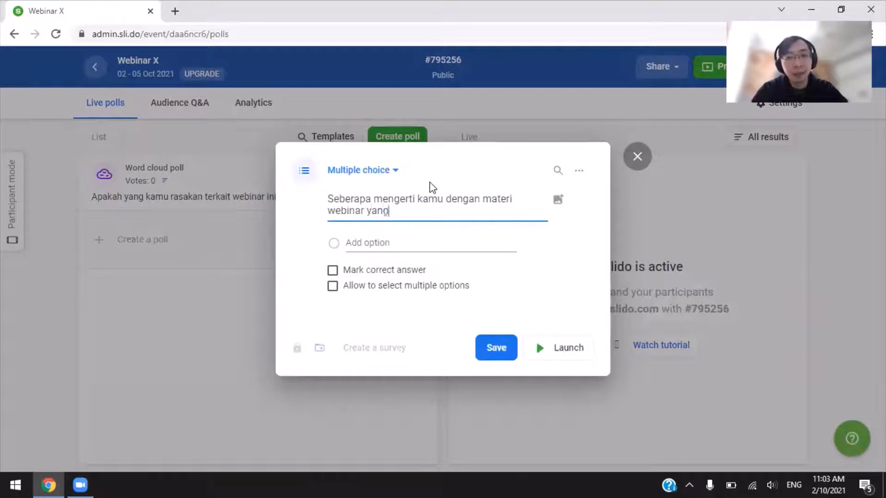
{"action": "type", "text": " disampaik"}
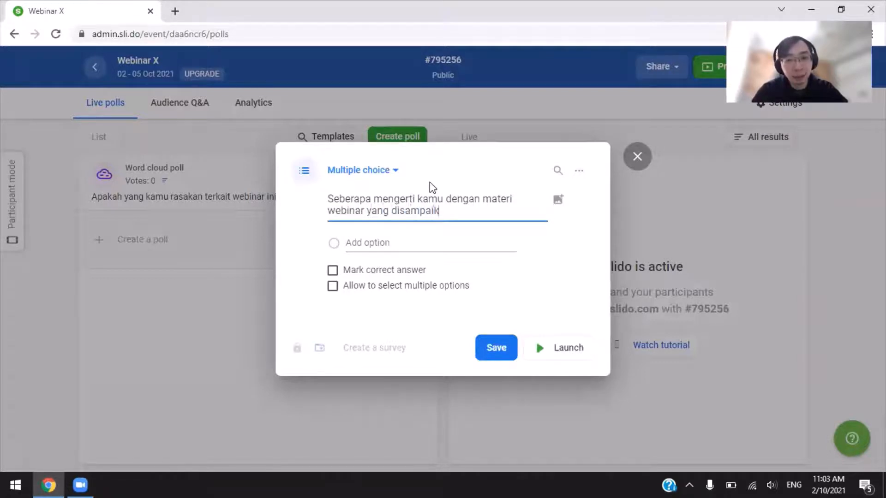
{"action": "type", "text": "an?"}
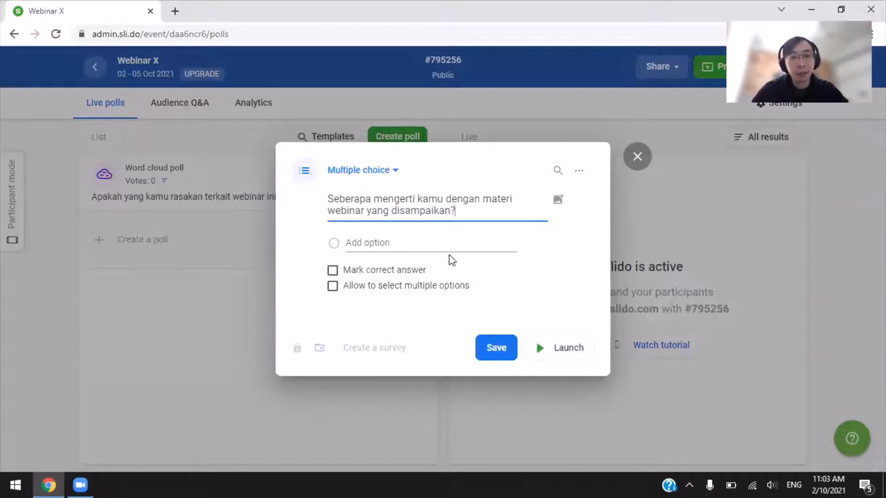
- Add the first three answer options to the multiple choice poll: "sangat mengerti", "mengerti" and "netral"
{"action": "left_click", "coordinate": [453, 245]}
{"action": "type", "text": "san"}
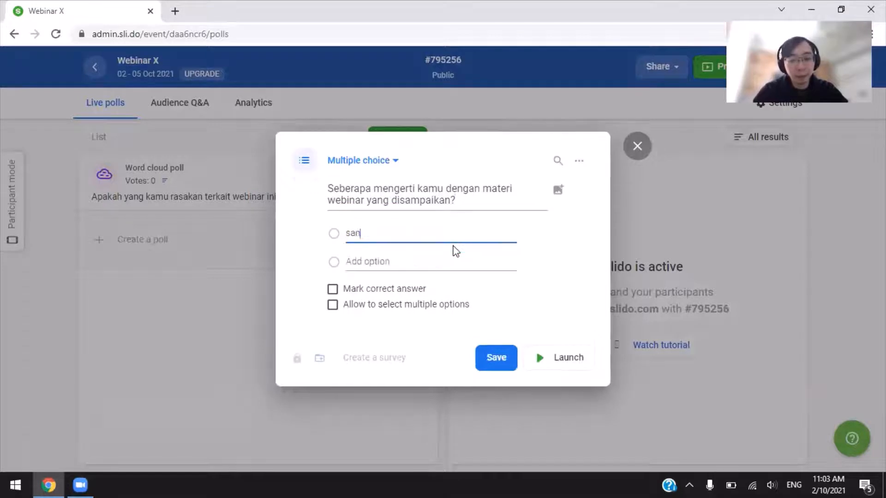
{"action": "type", "text": "gat menger"}
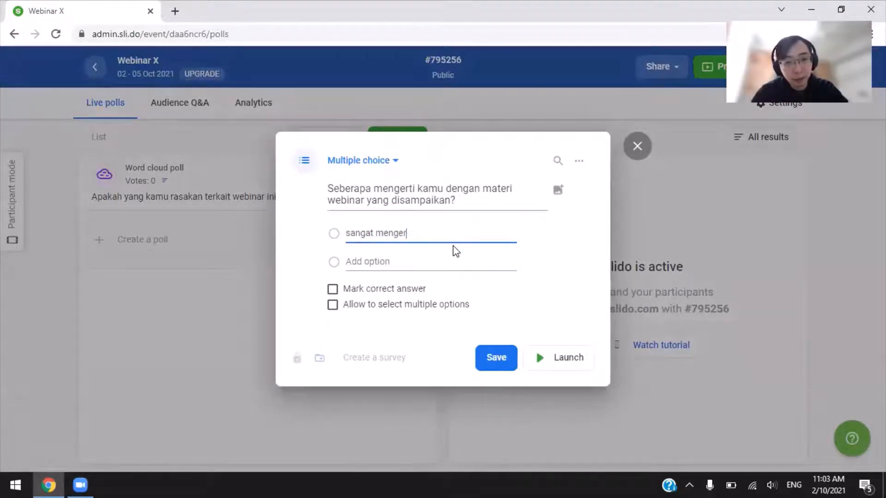
{"action": "type", "text": "ti"}
{"action": "left_click", "coordinate": [456, 252]}
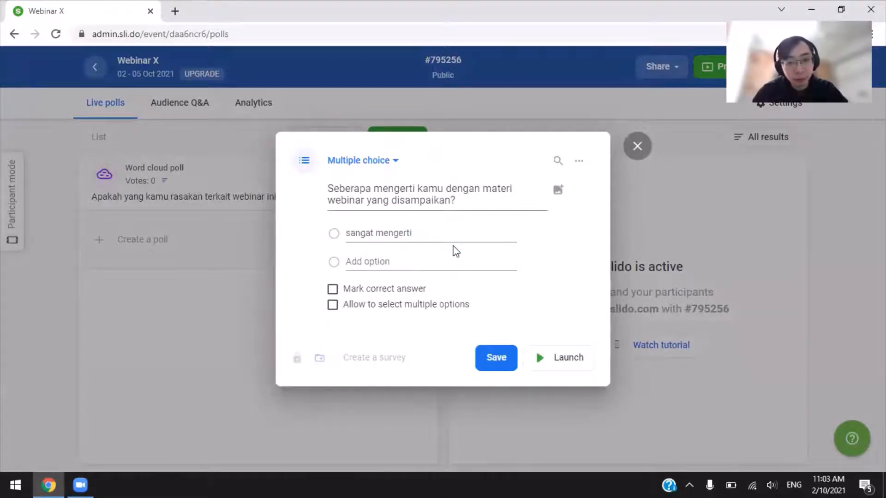
{"action": "left_click", "coordinate": [451, 260]}
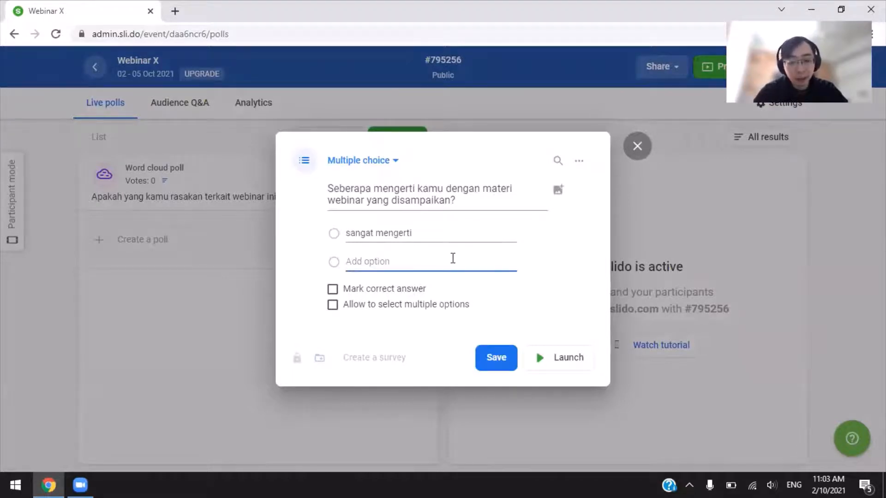
{"action": "type", "text": "mengerti"}
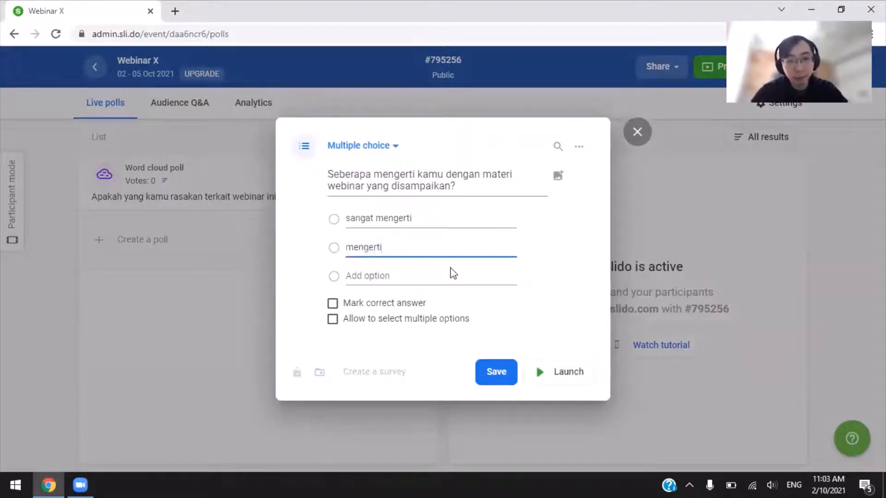
{"action": "left_click", "coordinate": [450, 268]}
{"action": "type", "text": "netral"}
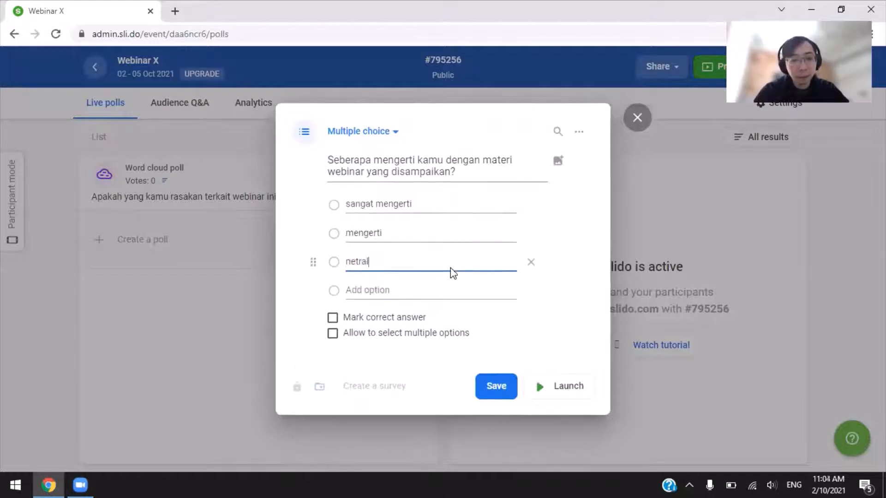
- Add the answer options "tidak mengerti" and "sangat tidak mengerti", and save the multiple choice poll
{"action": "left_click", "coordinate": [444, 291]}
{"action": "type", "text": "tida"}
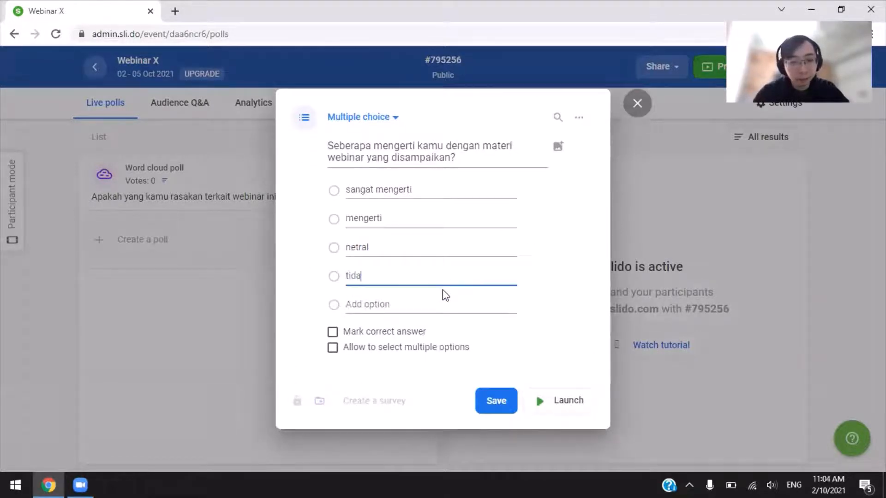
{"action": "type", "text": "k m"}
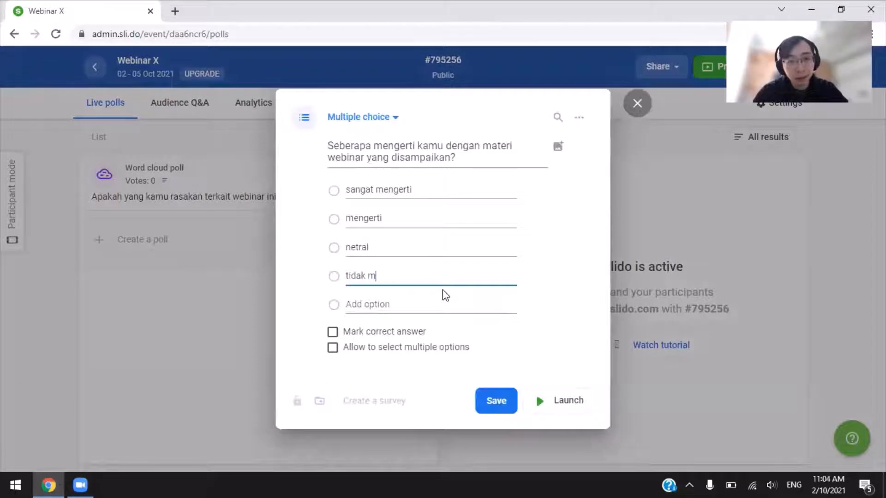
{"action": "type", "text": "engerti"}
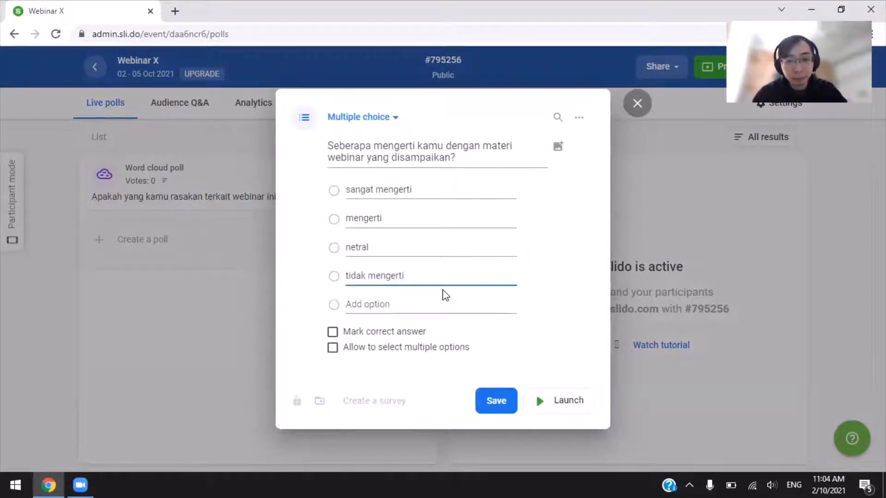
{"action": "left_click", "coordinate": [443, 302]}
{"action": "type", "text": "sangat"}
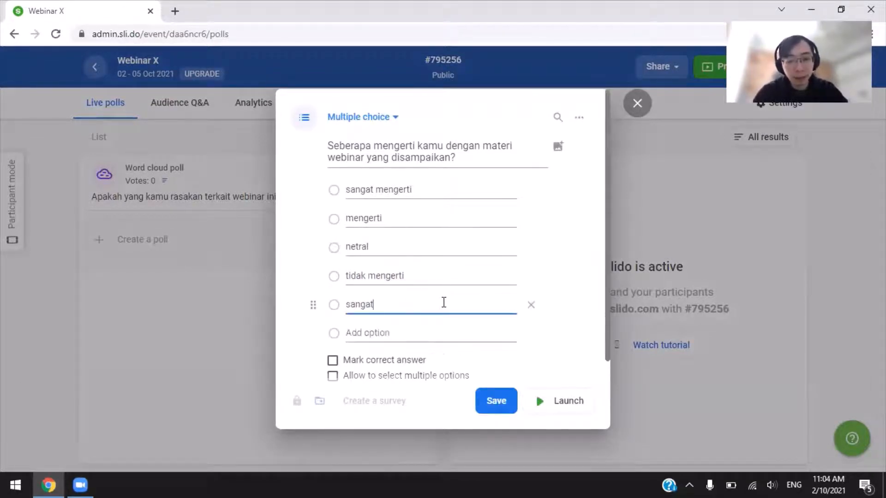
{"action": "type", "text": " tidak menger"}
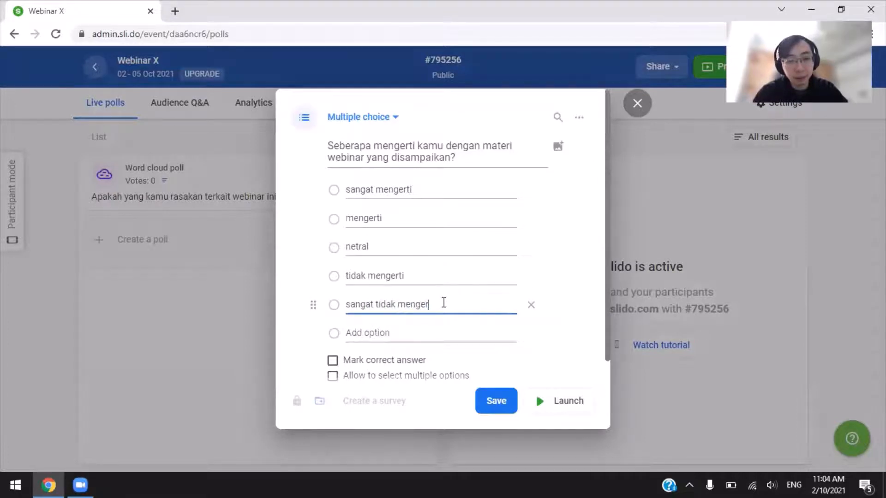
{"action": "type", "text": "ti"}
{"action": "scroll", "coordinate": [444, 303], "scroll_direction": "down", "scroll_amount": 1}
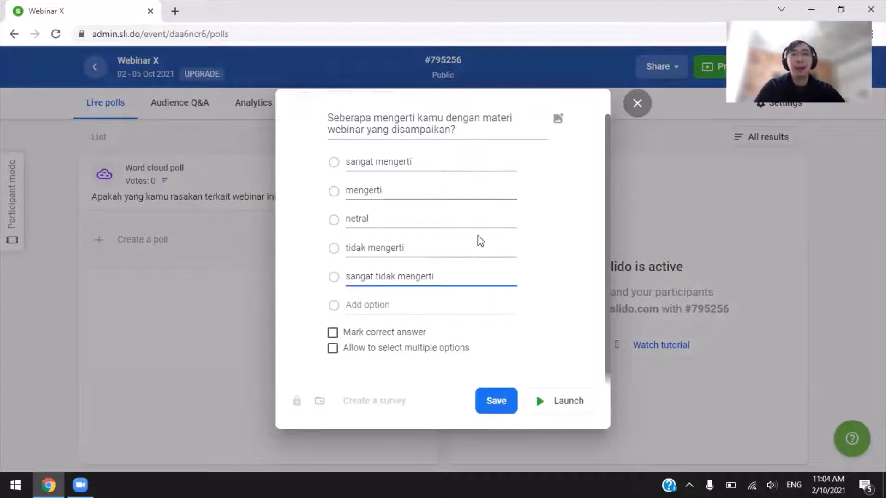
{"action": "scroll", "coordinate": [477, 238], "scroll_direction": "up", "scroll_amount": 1}
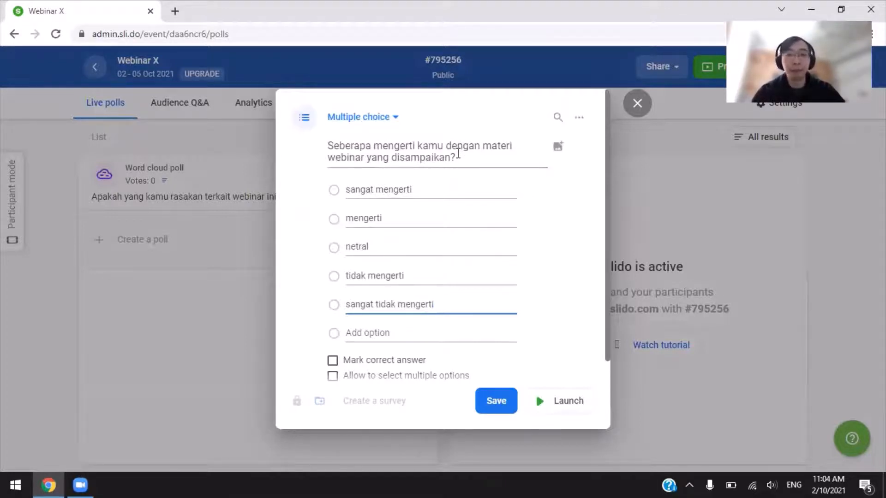
{"action": "scroll", "coordinate": [458, 154], "scroll_direction": "down", "scroll_amount": 2}
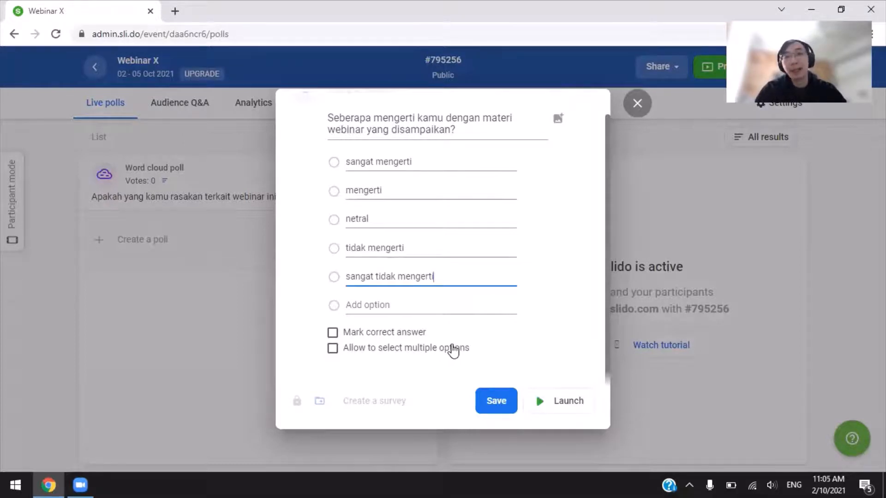
{"action": "scroll", "coordinate": [486, 331], "scroll_direction": "up", "scroll_amount": 1}
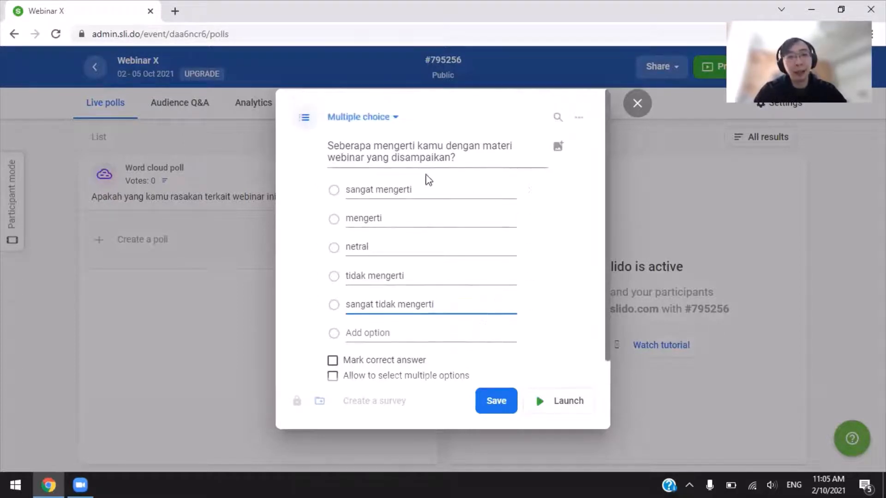
{"action": "left_click", "coordinate": [498, 405]}
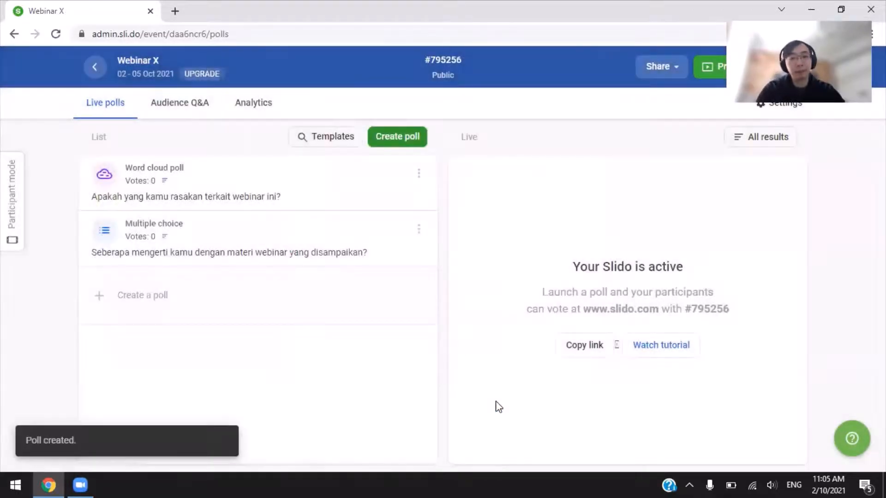
- Start another multiple choice poll with the question "Indonesia merdeka pada tahun?"
{"action": "left_click", "coordinate": [414, 138]}
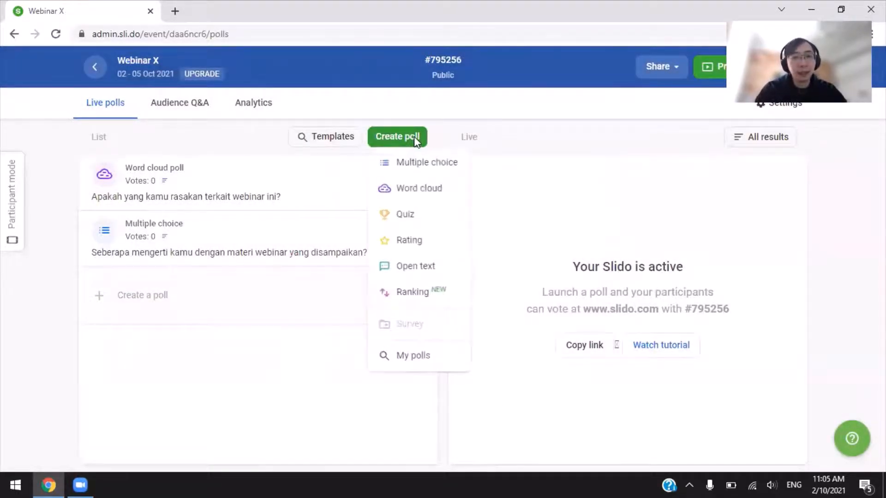
{"action": "left_click", "coordinate": [422, 173]}
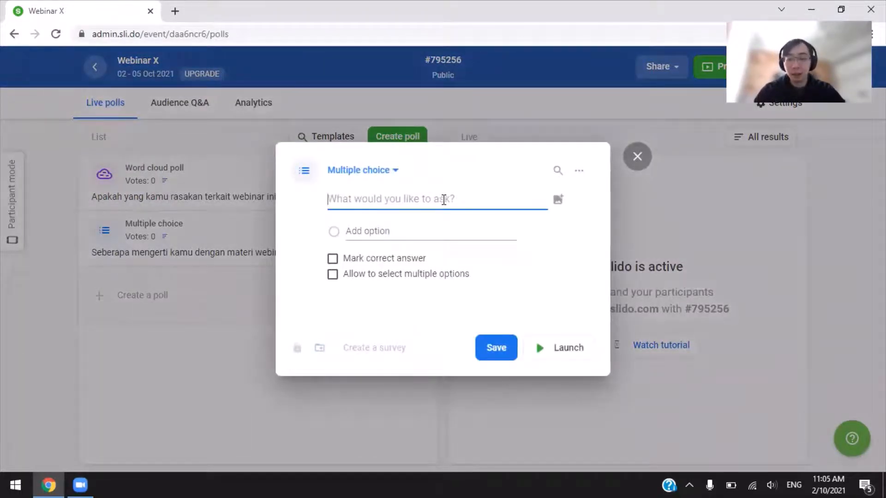
{"action": "type", "text": "Indones"}
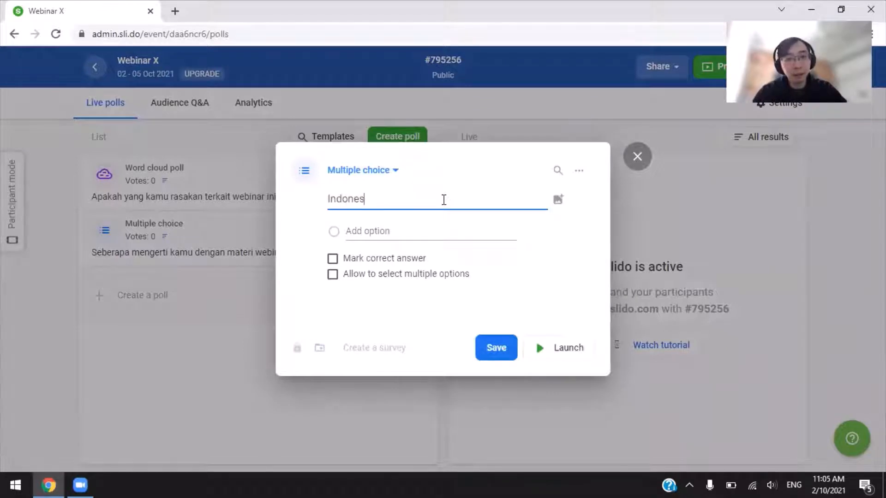
{"action": "type", "text": "ia merdeka"}
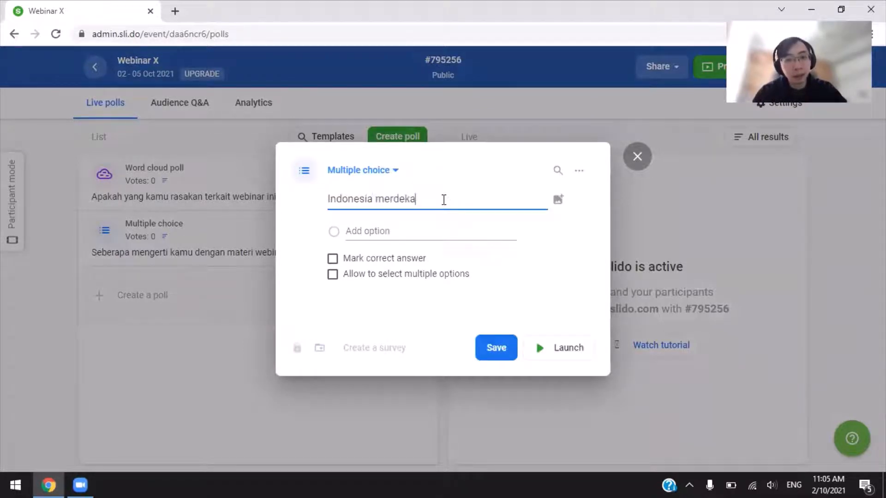
{"action": "type", "text": " pada ta"}
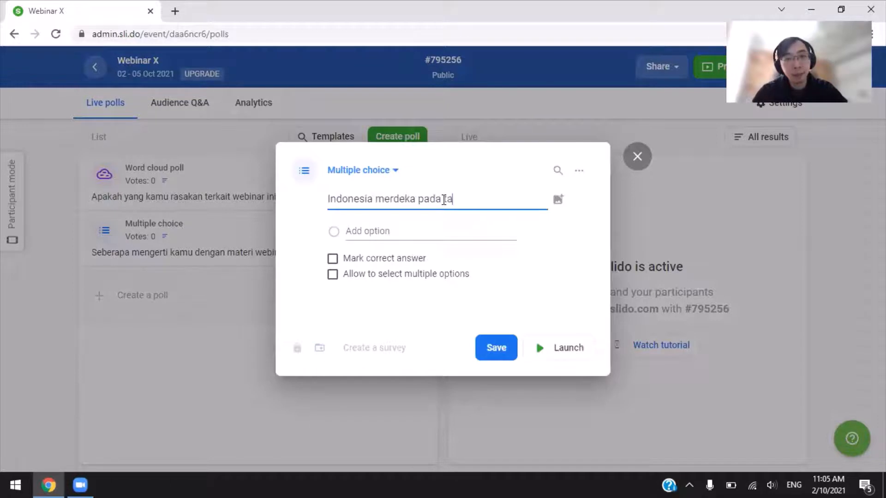
{"action": "type", "text": "hun?"}
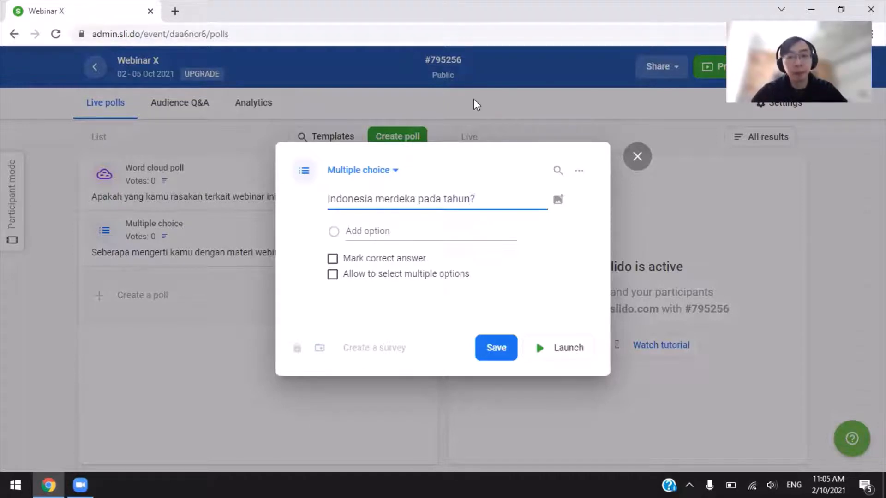
- Add the answer options "1945" and "1946", mark "1945" as the correct answer, and save the poll
{"action": "left_click", "coordinate": [486, 231]}
{"action": "type", "text": "1945"}
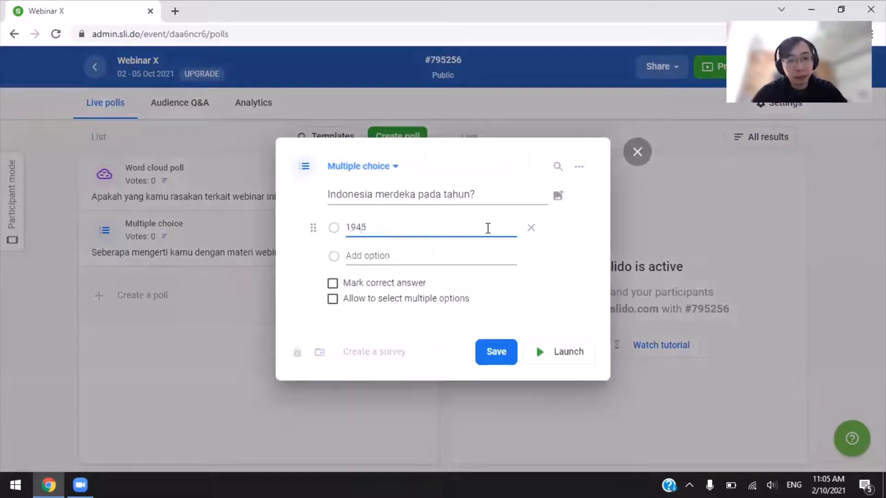
{"action": "left_click", "coordinate": [486, 257]}
{"action": "type", "text": "1"}
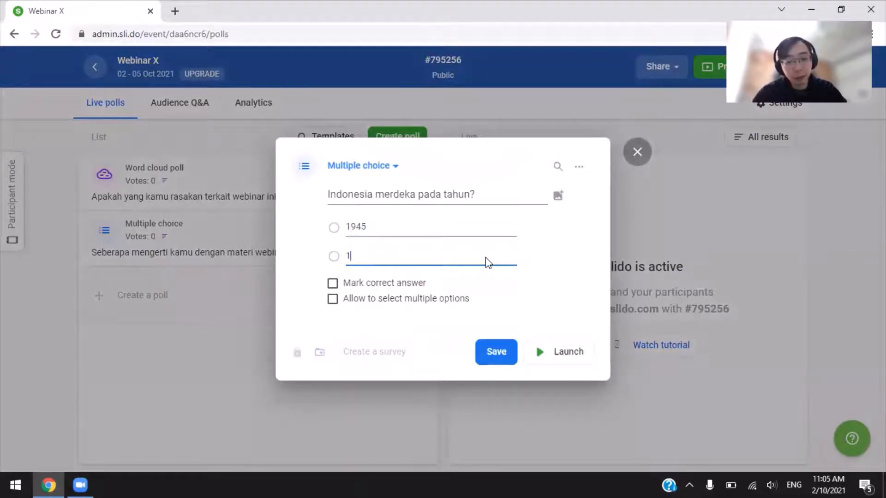
{"action": "type", "text": "946"}
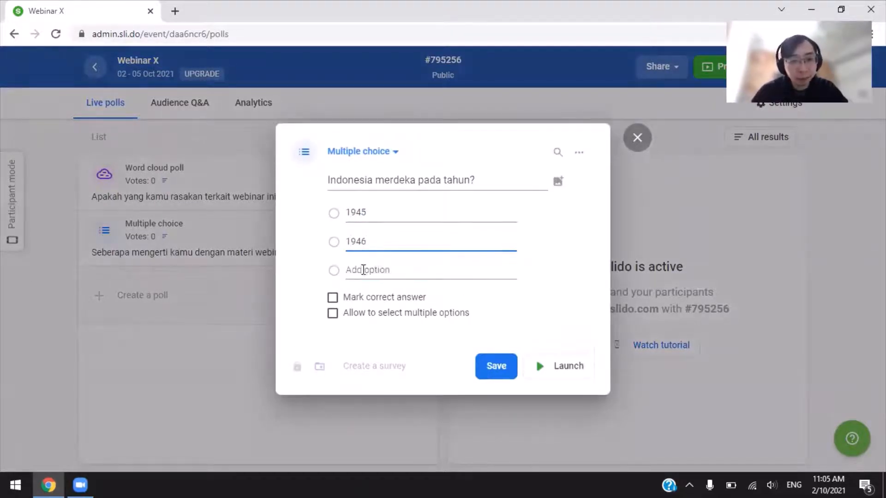
{"action": "left_click", "coordinate": [332, 297]}
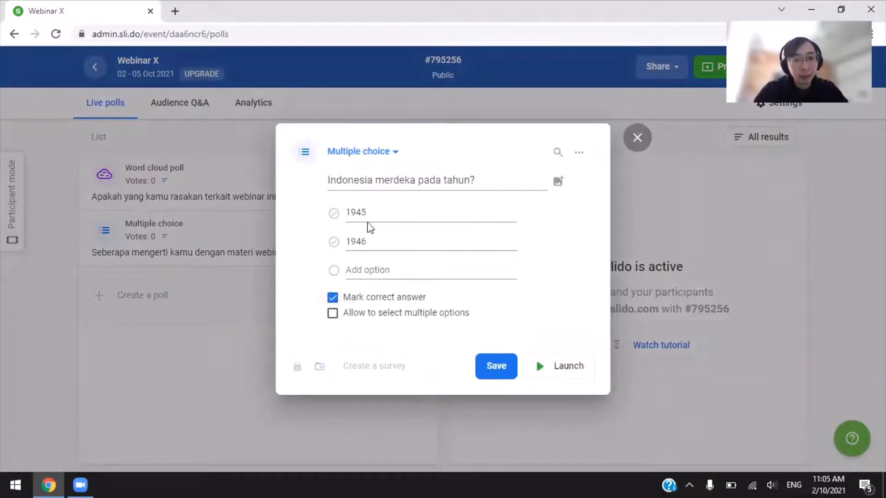
{"action": "left_click", "coordinate": [335, 215]}
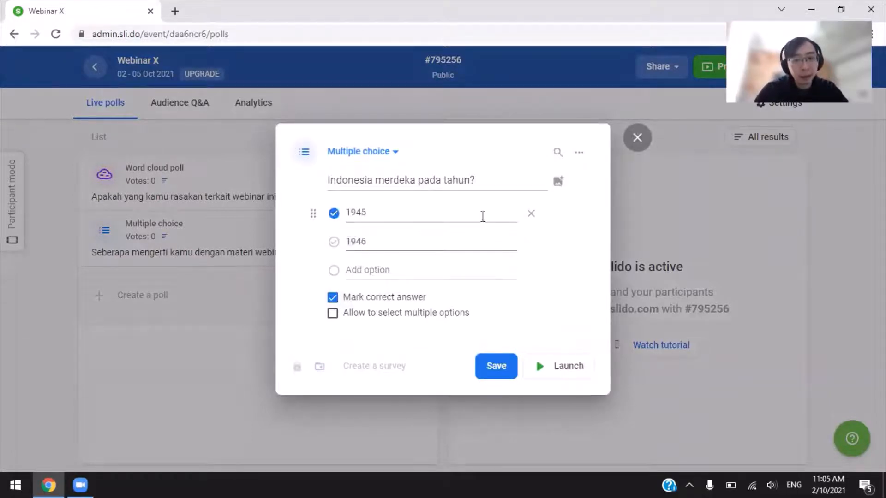
{"action": "left_click", "coordinate": [492, 366]}
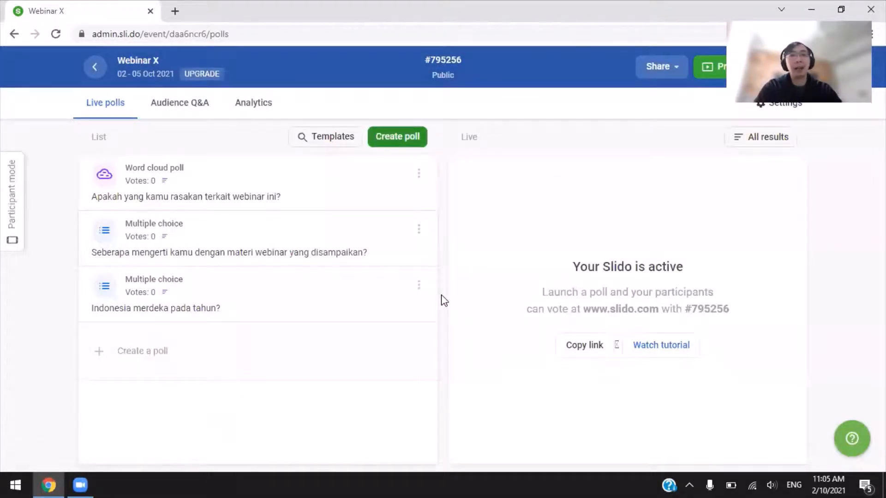
- Start a new multiple choice poll with the question "Hewan yang bisa berenang antara lain"
{"action": "left_click", "coordinate": [415, 137]}
{"action": "left_click", "coordinate": [424, 165]}
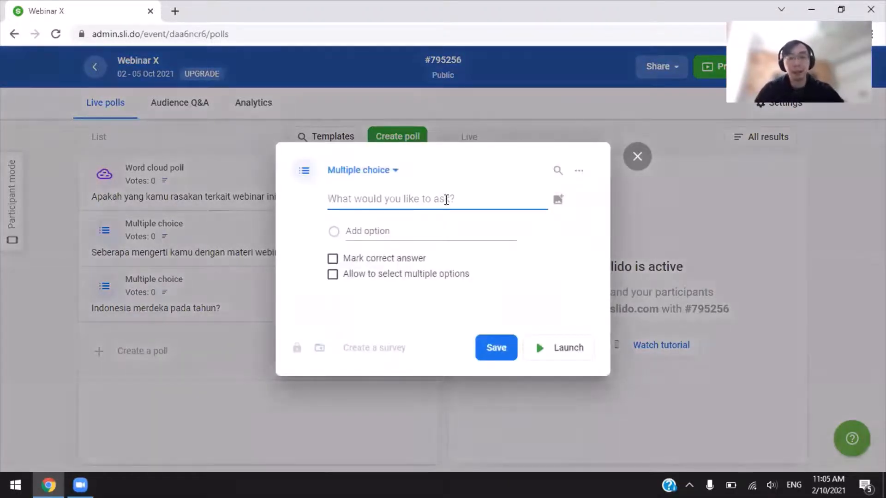
{"action": "type", "text": "Hewan "}
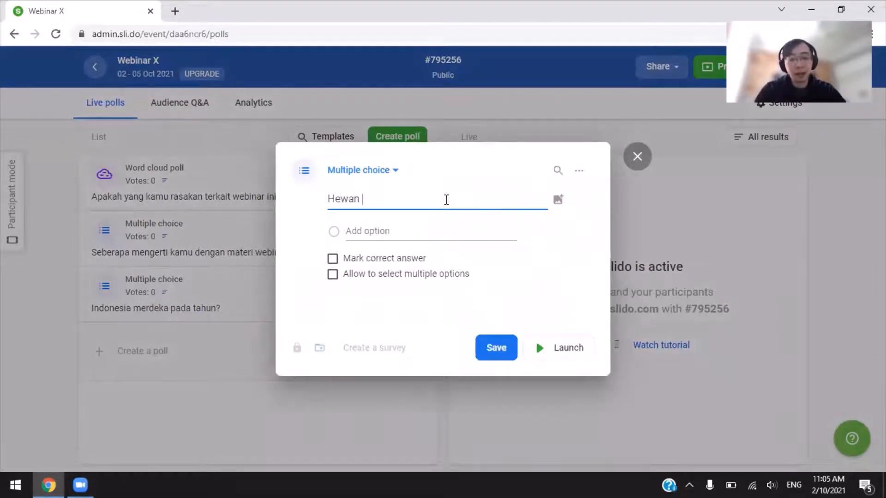
{"action": "type", "text": "yang tin"}
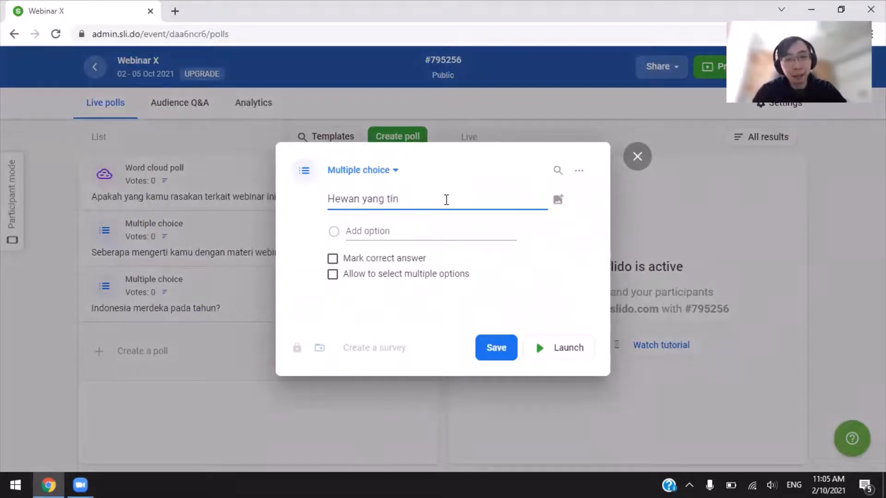
{"action": "type", "text": "ggi"}
{"action": "key", "text": "BackSpace"}
{"action": "key", "text": "BackSpace"}
{"action": "key", "text": "BackSpace"}
{"action": "key", "text": "BackSpace"}
{"action": "key", "text": "BackSpace"}
{"action": "key", "text": "BackSpace"}
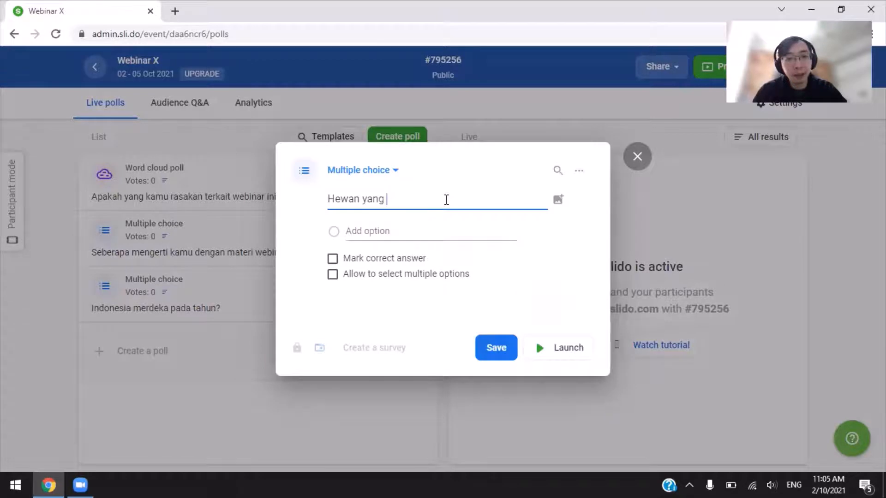
{"action": "type", "text": "bisa bere"}
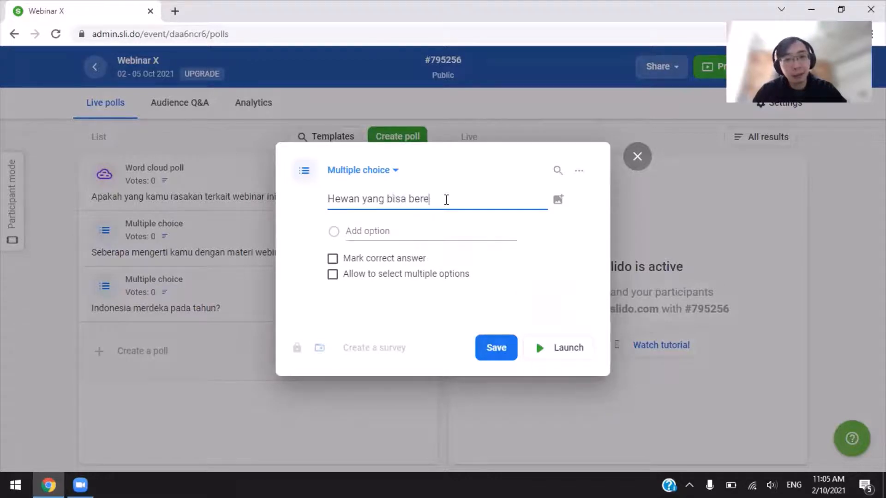
{"action": "type", "text": "nang adalah"}
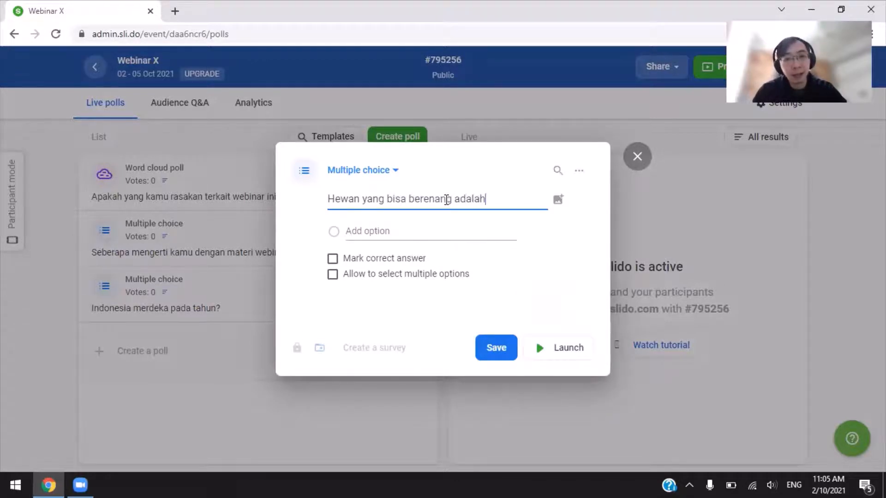
{"action": "key", "text": "BackSpace"}
{"action": "key", "text": "BackSpace"}
{"action": "key", "text": "BackSpace"}
{"action": "key", "text": "BackSpace"}
{"action": "key", "text": "BackSpace"}
{"action": "type", "text": "nta"}
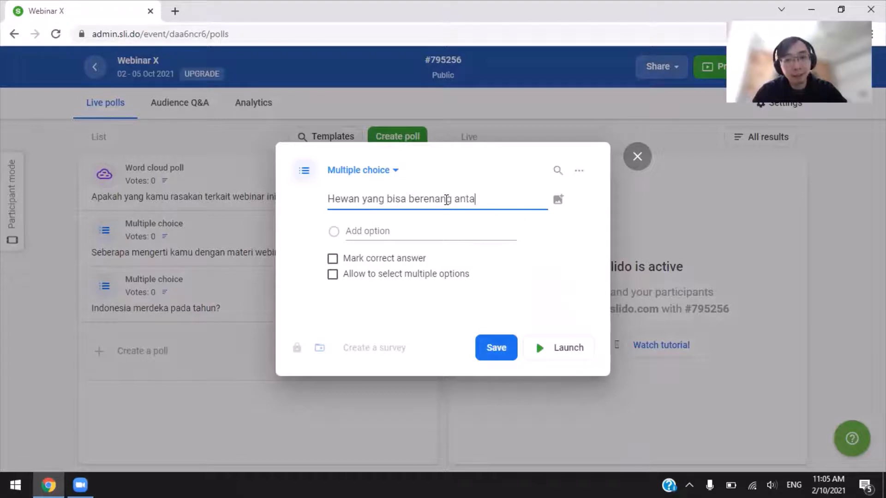
{"action": "type", "text": "ra lain"}
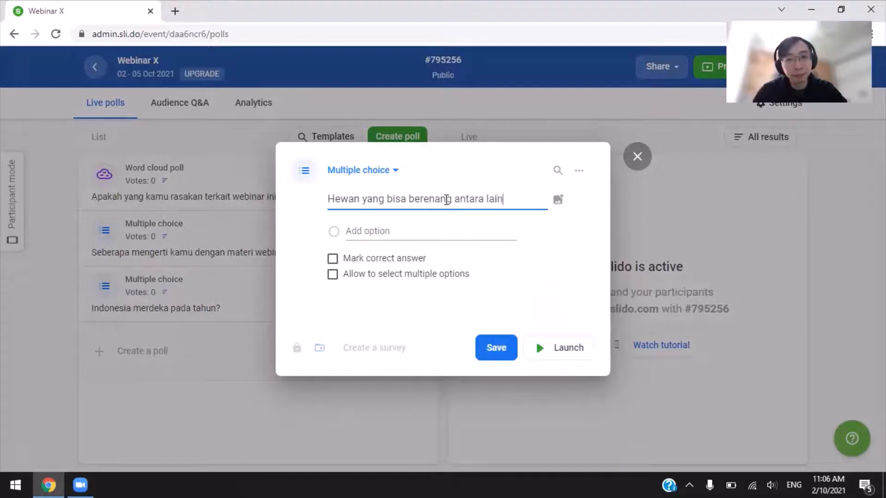
- Add the answer options "Ikan", "Katak", "Kura-kura" and "Burung" to the swimming animals poll
{"action": "left_click", "coordinate": [432, 229]}
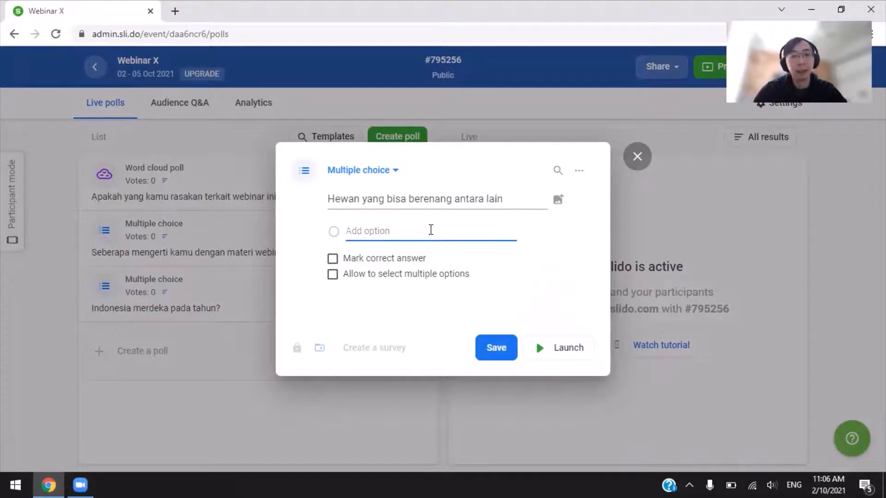
{"action": "type", "text": "Ikan"}
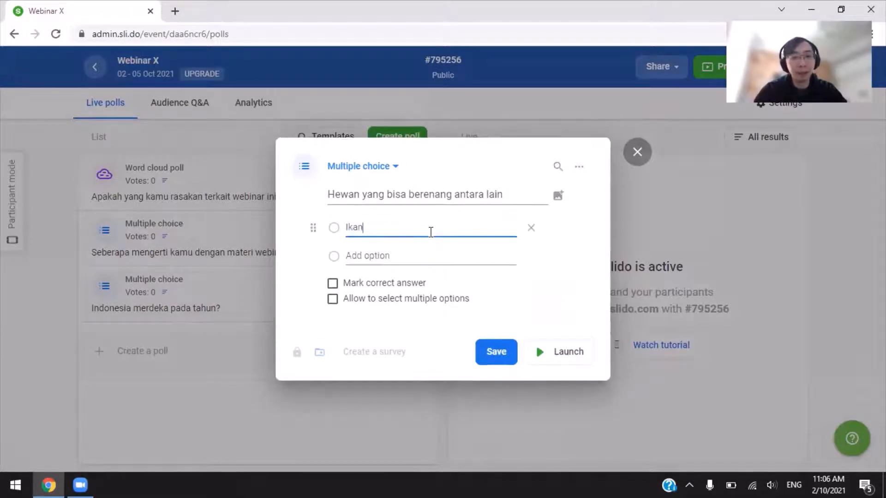
{"action": "left_click", "coordinate": [460, 258]}
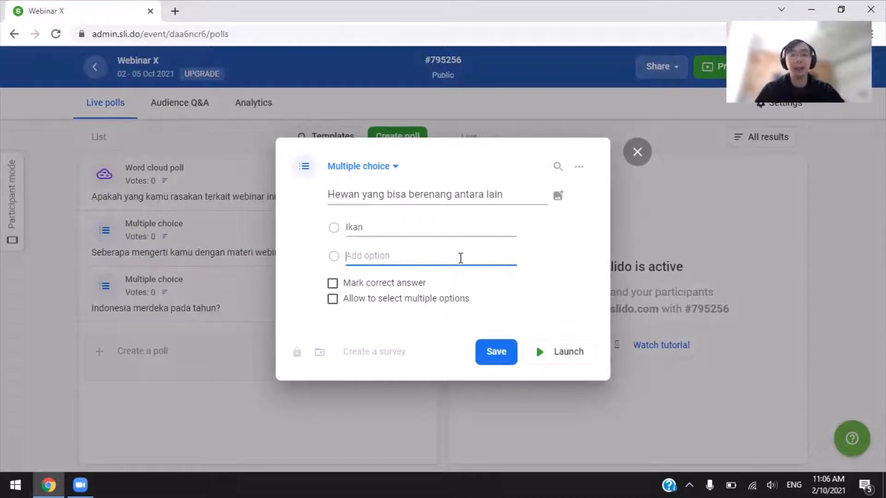
{"action": "type", "text": "Katak"}
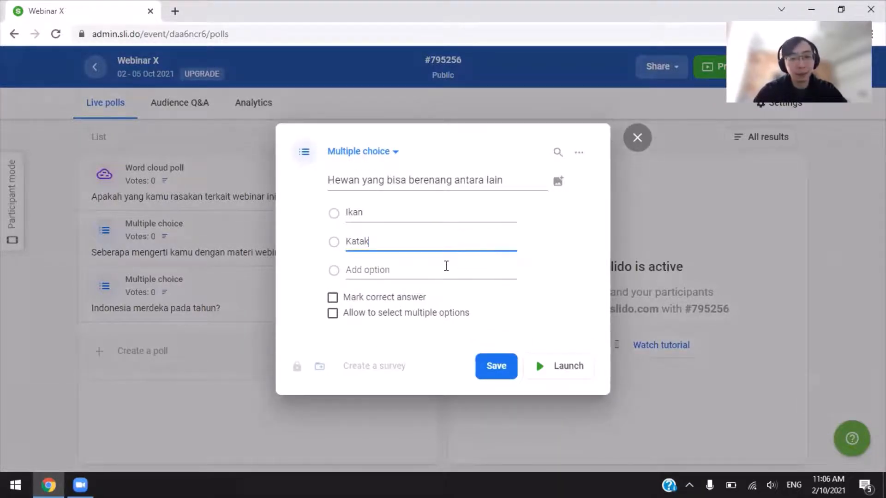
{"action": "left_click", "coordinate": [446, 266]}
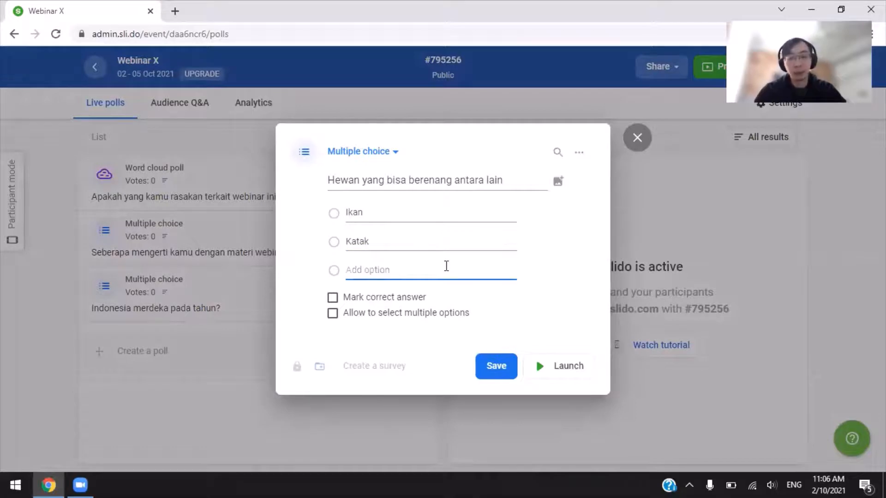
{"action": "type", "text": "Kura-kur"}
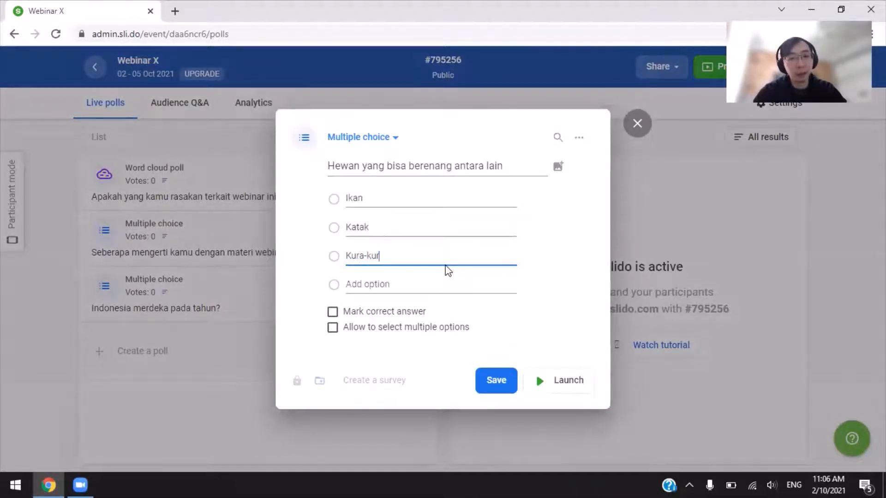
{"action": "type", "text": "a"}
{"action": "left_click", "coordinate": [435, 280]}
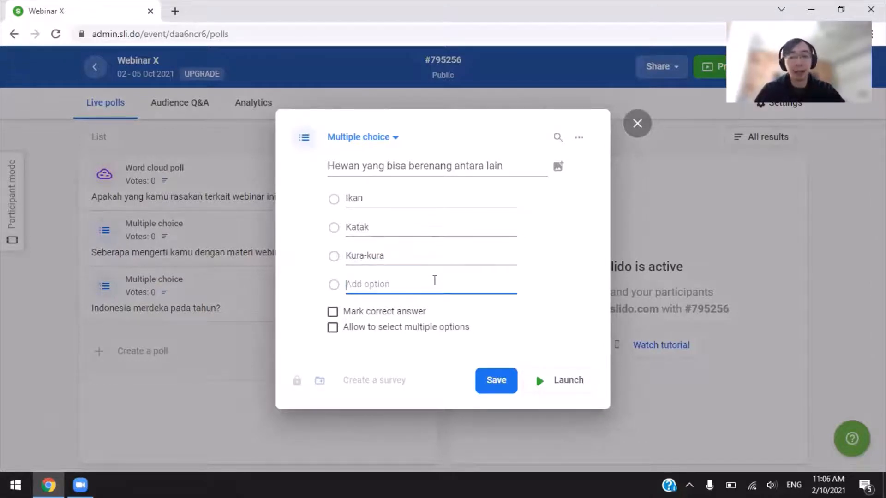
{"action": "type", "text": "Burung"}
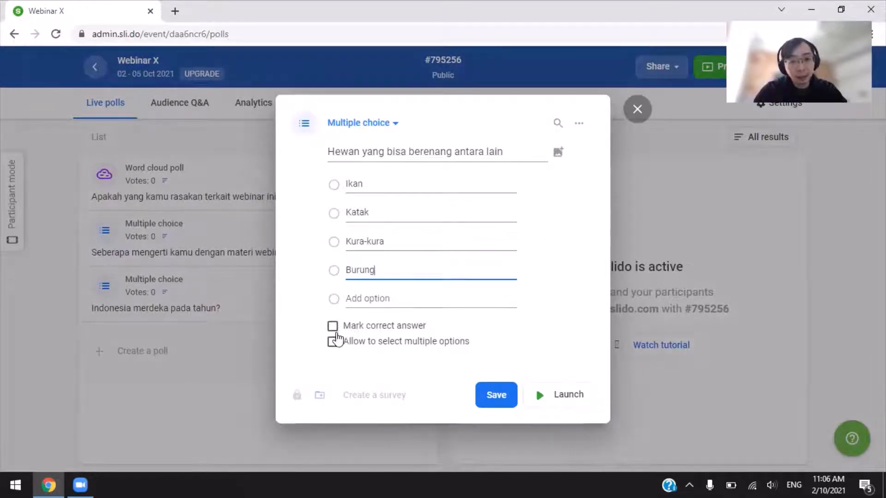
- Allow multiple options to be selected and mark "Ikan", "Katak" and "Kura-kura" as the correct answers
{"action": "left_click", "coordinate": [332, 342]}
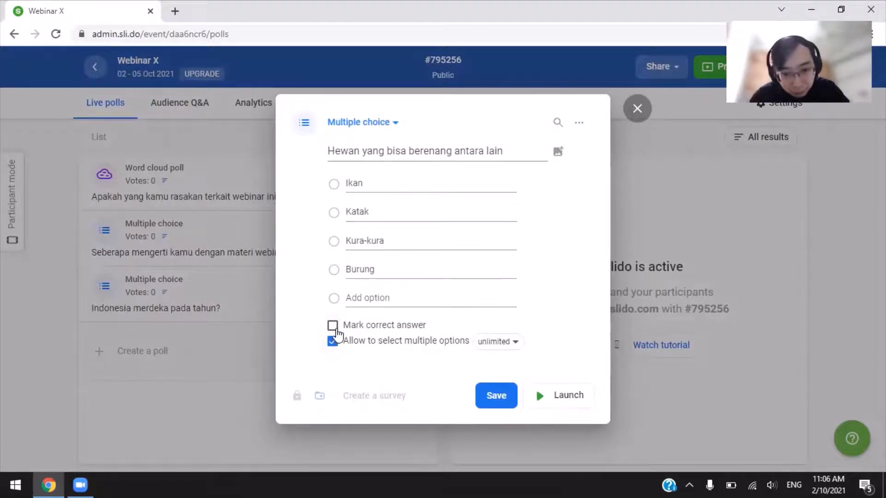
{"action": "left_click", "coordinate": [332, 325]}
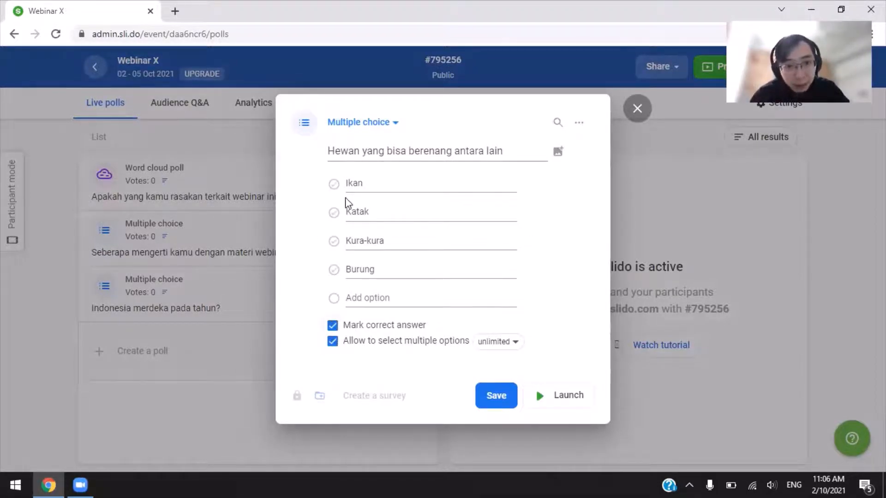
{"action": "left_click", "coordinate": [334, 185]}
{"action": "left_click", "coordinate": [334, 212]}
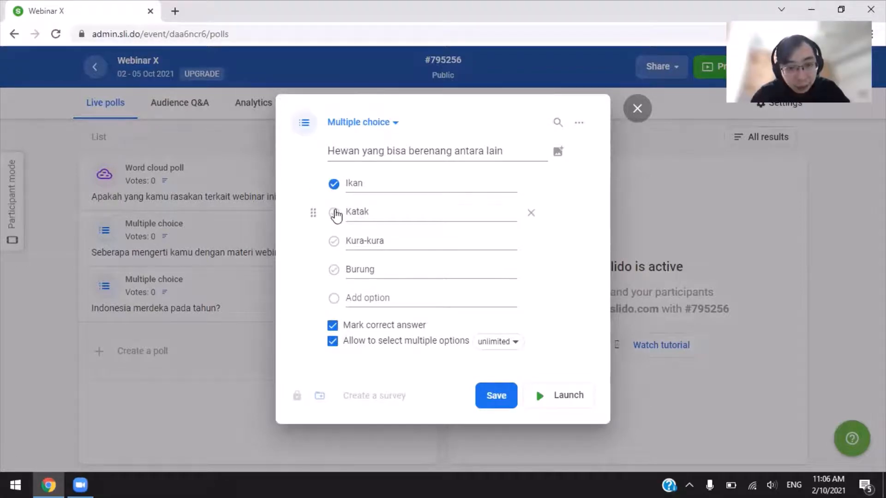
{"action": "left_click", "coordinate": [334, 241]}
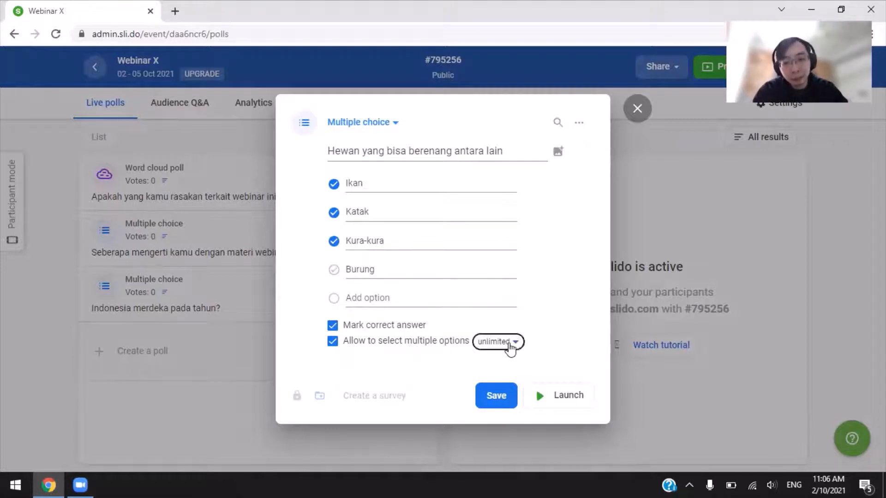
- Review the available limits for multiple selections, keep "unlimited", and save the swimming animals poll
{"action": "left_click", "coordinate": [510, 345]}
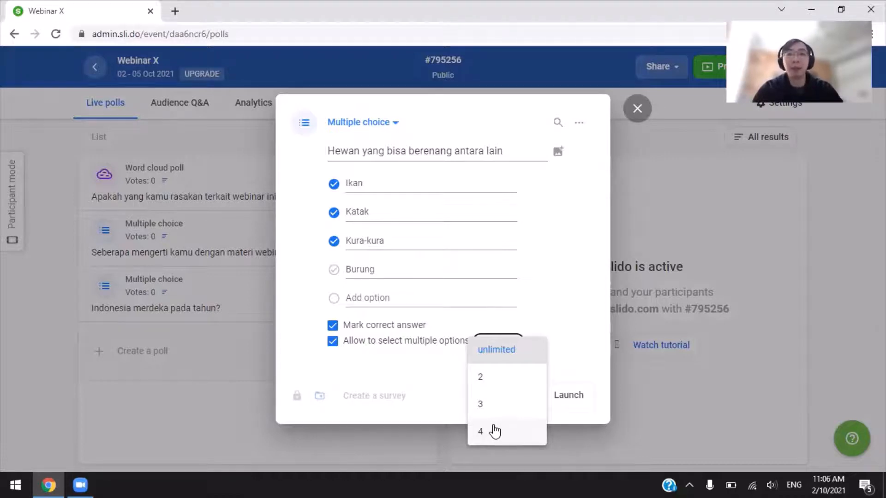
{"action": "left_click", "coordinate": [399, 382]}
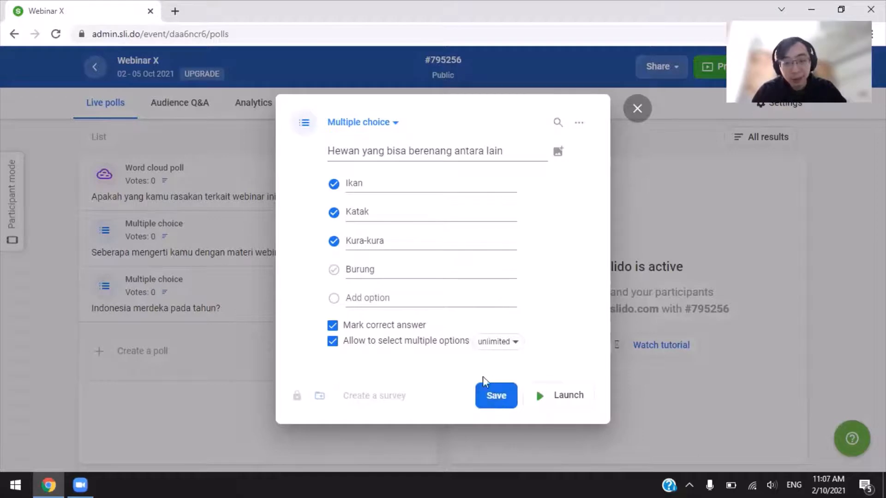
{"action": "left_click", "coordinate": [495, 398]}
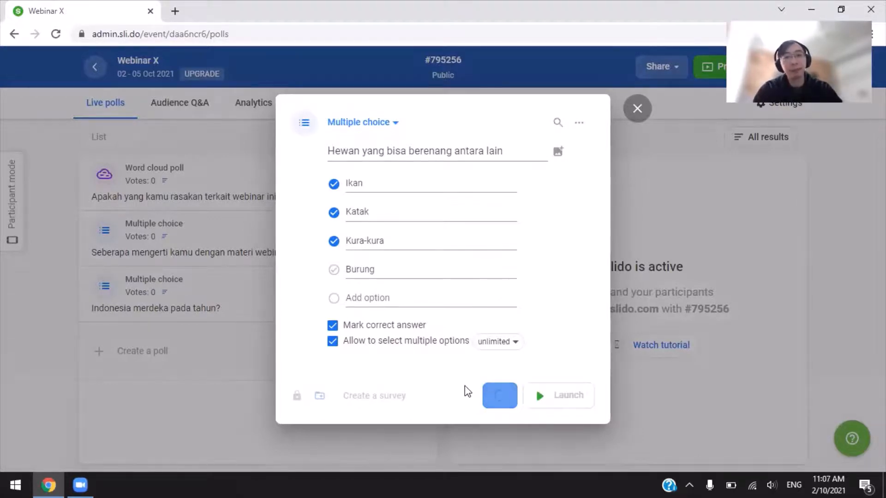
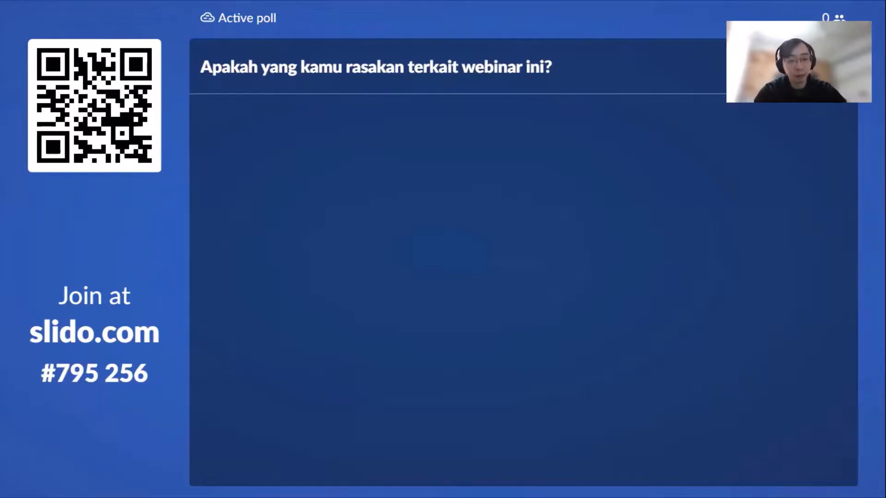
- Switch to Google Chrome and join the Slido event as a participant with event code 795256
{"action": "key", "text": "super"}
{"action": "type", "text": "ch"}
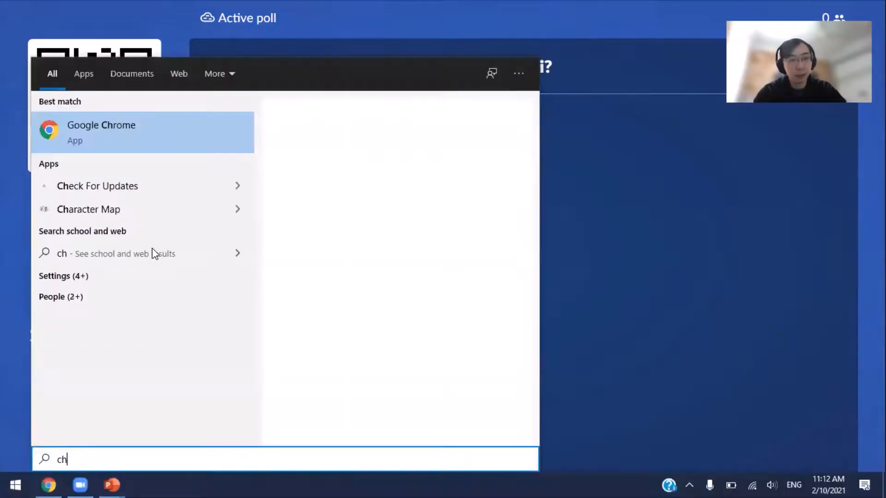
{"action": "key", "text": "Return"}
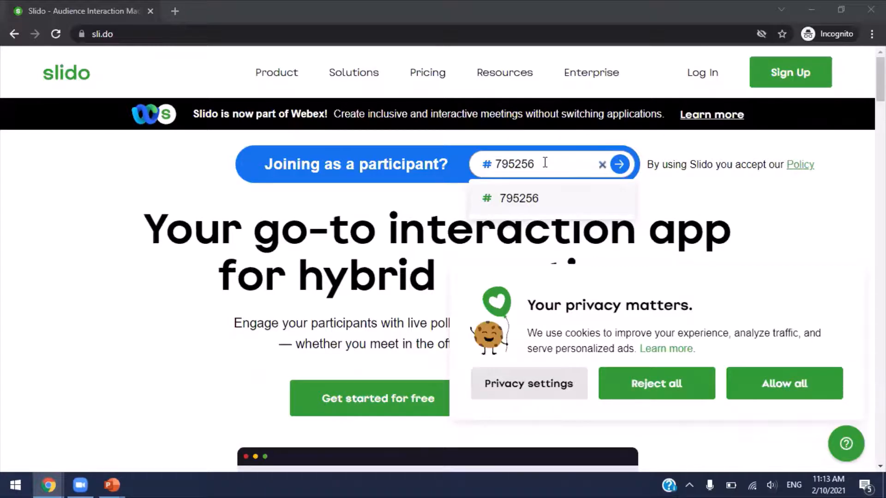
{"action": "left_click", "coordinate": [621, 166]}
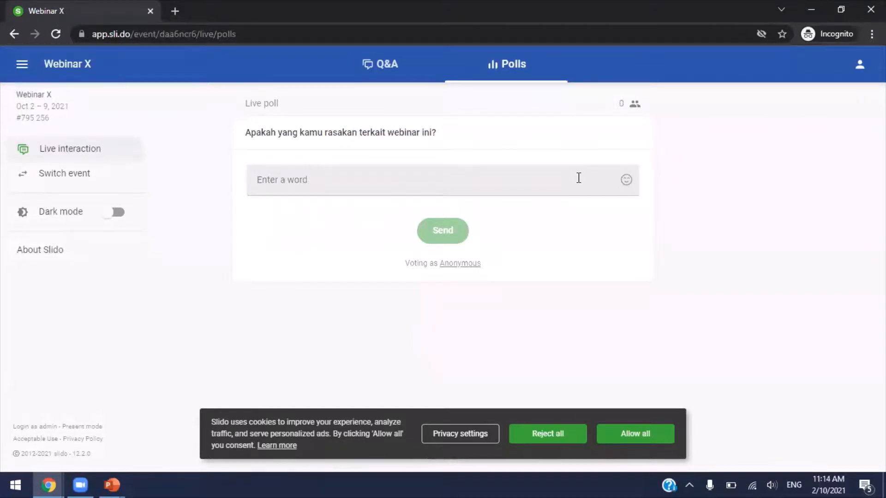
- Submit "senang" and "bahagia" as responses to the word cloud poll about the webinar
{"action": "type", "text": "senang"}
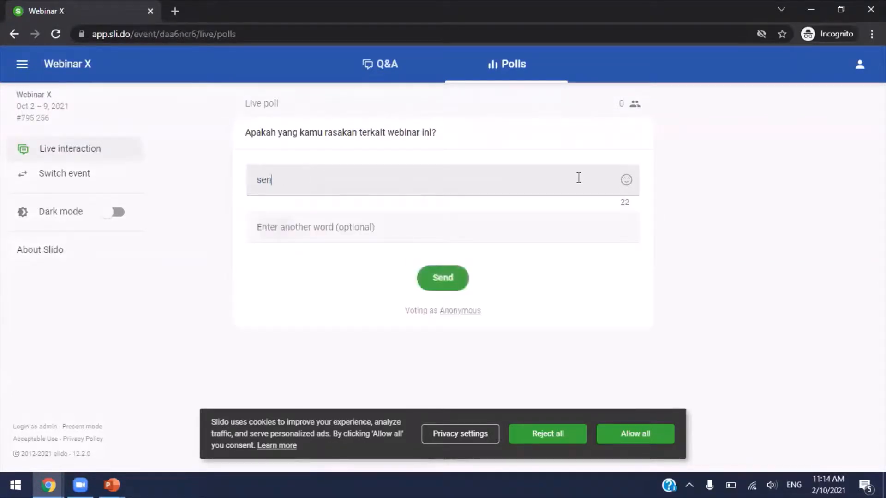
{"action": "left_click", "coordinate": [524, 226]}
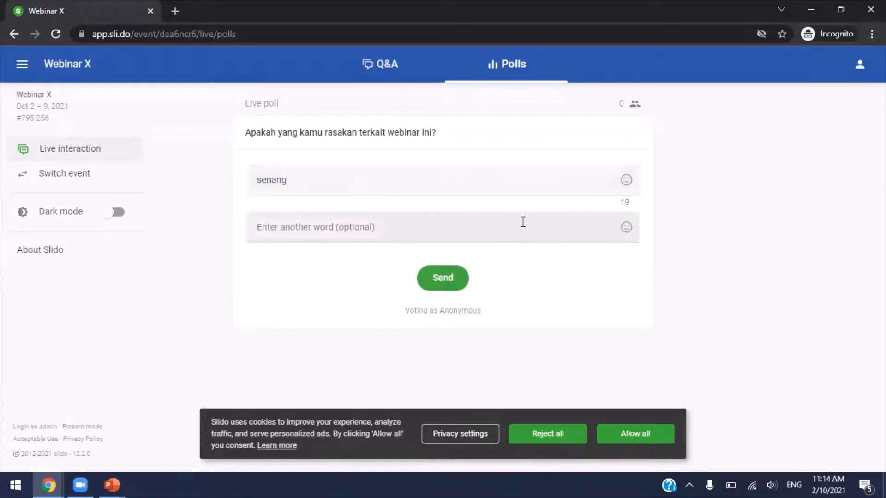
{"action": "type", "text": "bahagia"}
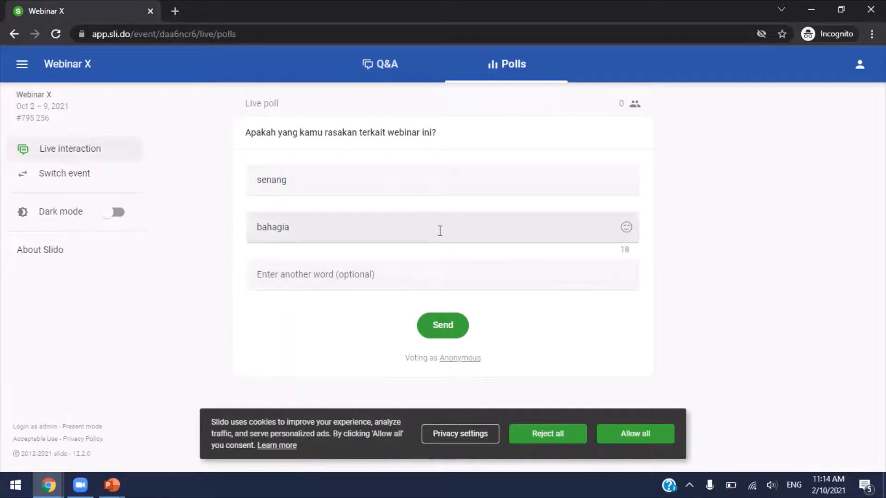
{"action": "left_click", "coordinate": [436, 324]}
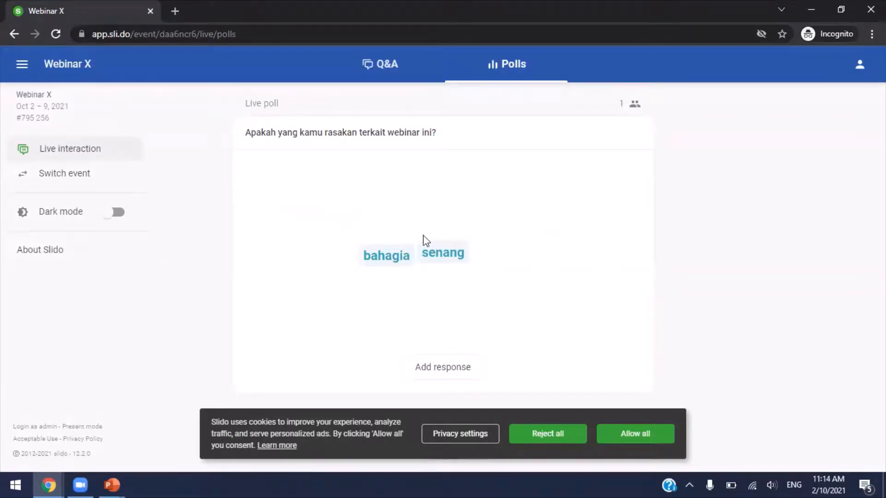
- Launch Microsoft Edge and load the slido.com home page
{"action": "left_click", "coordinate": [2, 482]}
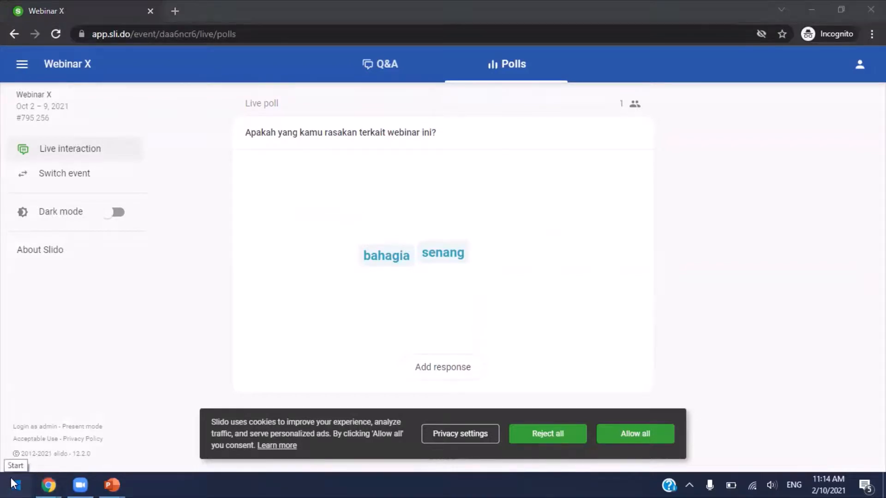
{"action": "type", "text": "edg"}
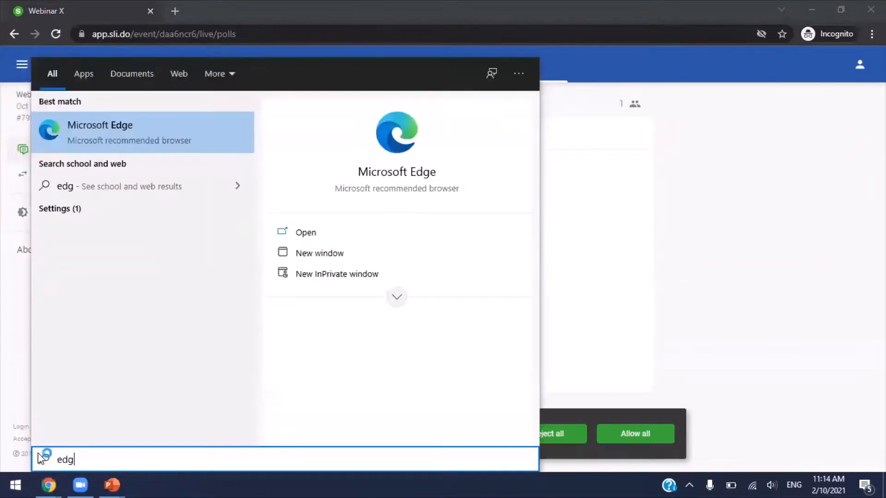
{"action": "key", "text": "Return"}
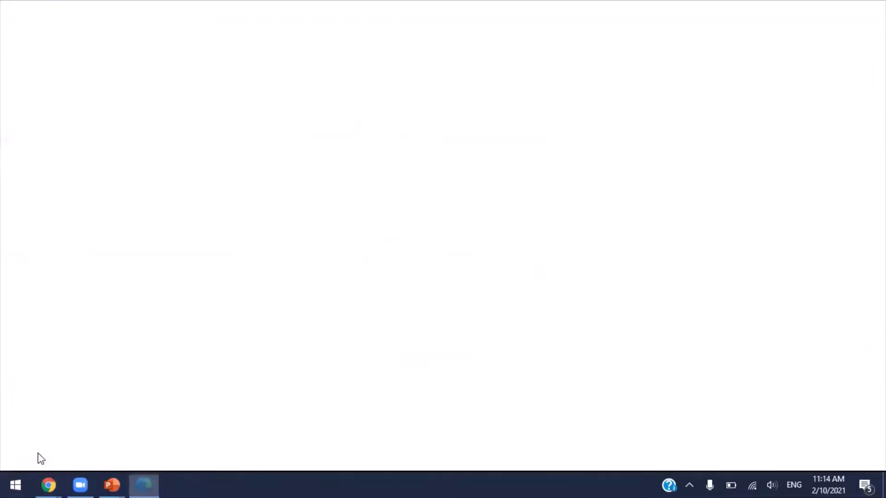
{"action": "type", "text": "sli"}
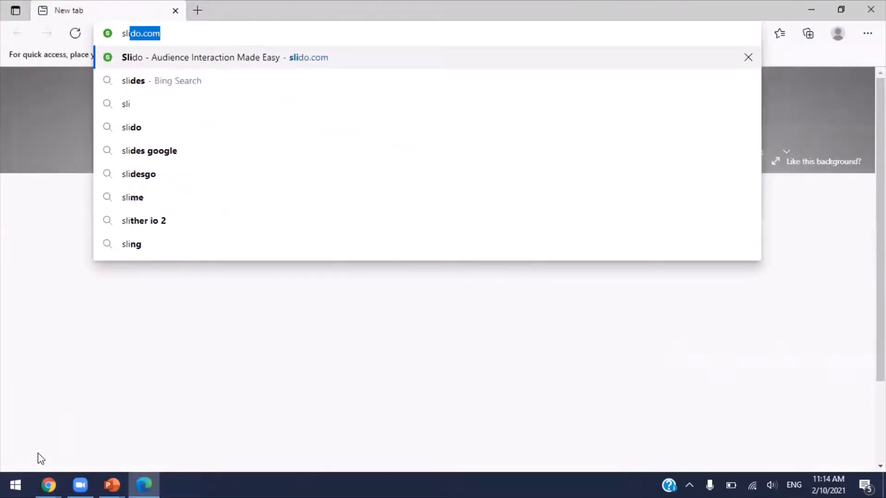
{"action": "key", "text": "Return"}
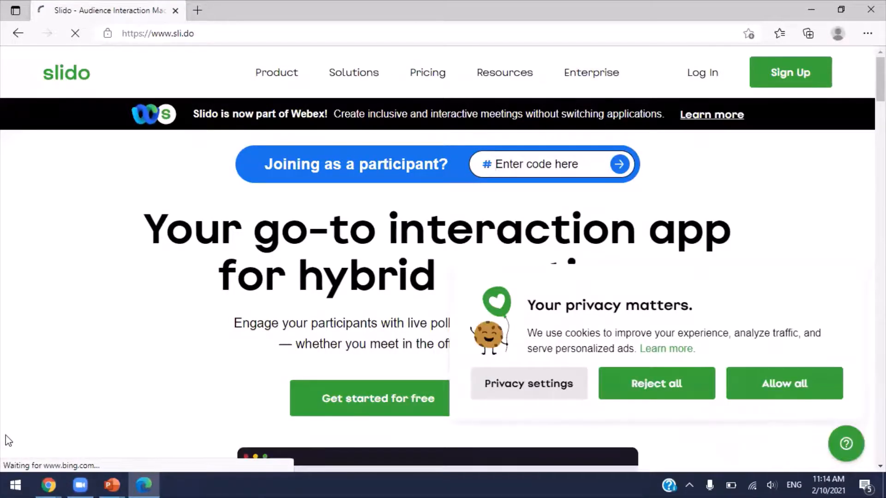
- Check the join code on the PowerPoint slide show, then join event 795256 as a second participant in Microsoft Edge
{"action": "key", "text": "alt+Tab"}
{"action": "key", "text": "alt+Tab"}
{"action": "key", "text": "alt+Tab"}
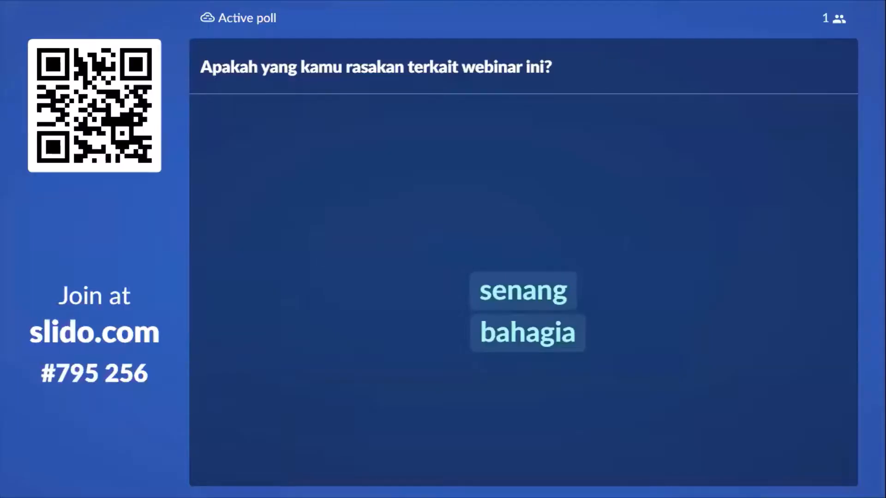
{"action": "key", "text": "alt+Tab"}
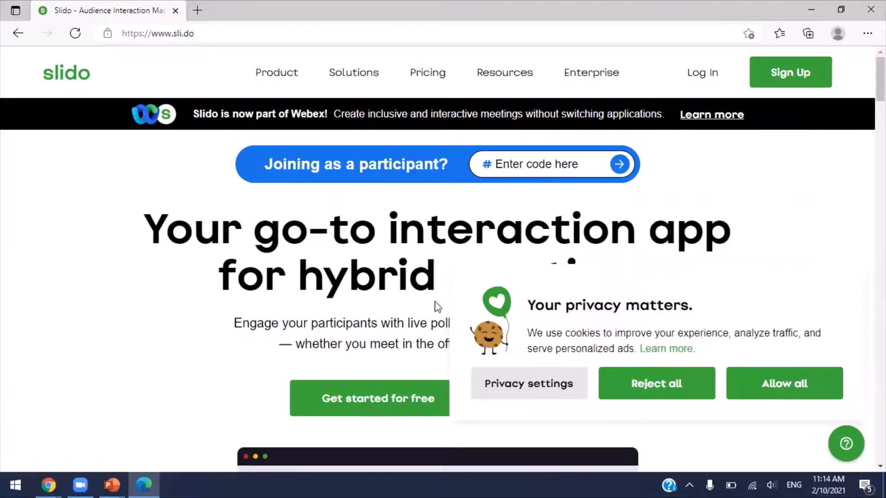
{"action": "type", "text": "79"}
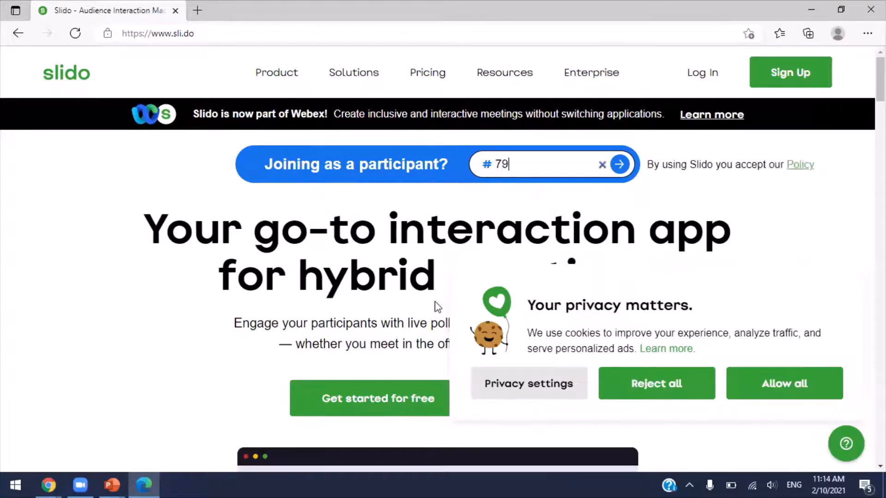
{"action": "type", "text": "5256"}
{"action": "left_click", "coordinate": [620, 164]}
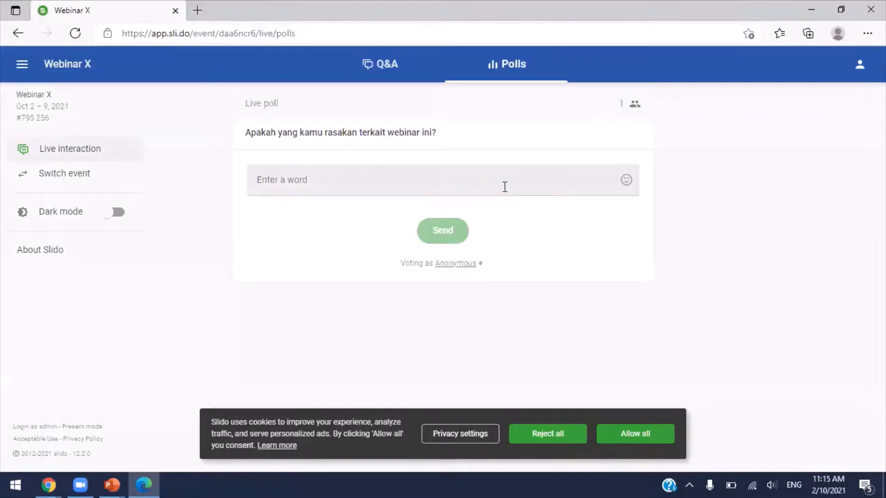
- Submit "bahagia" to the word cloud poll as the second participant and view the word cloud in the PowerPoint slide show
{"action": "type", "text": "bah"}
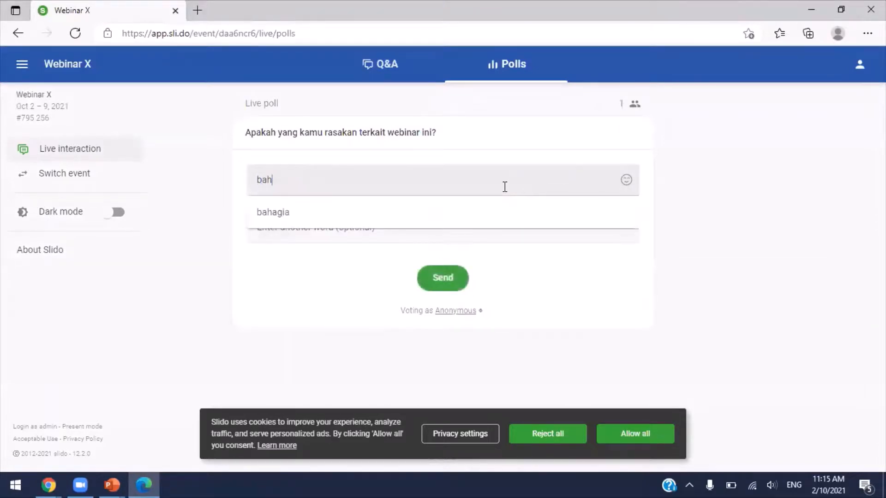
{"action": "type", "text": "agia"}
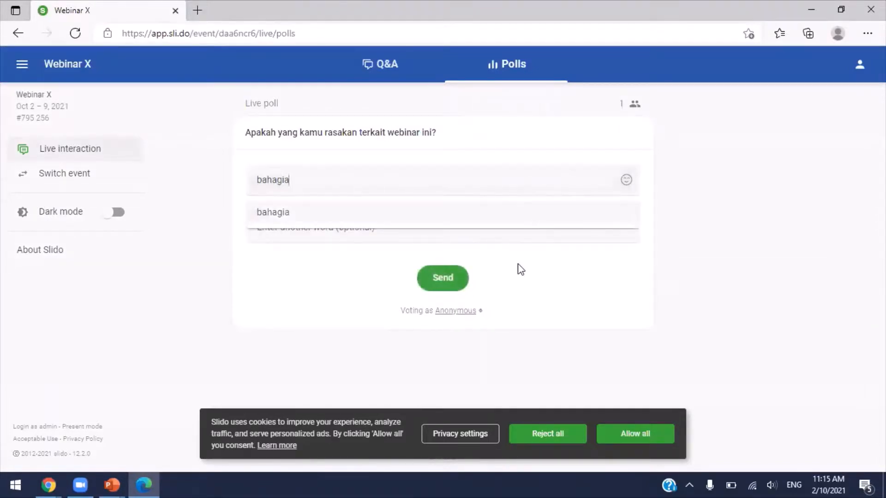
{"action": "left_click", "coordinate": [454, 279]}
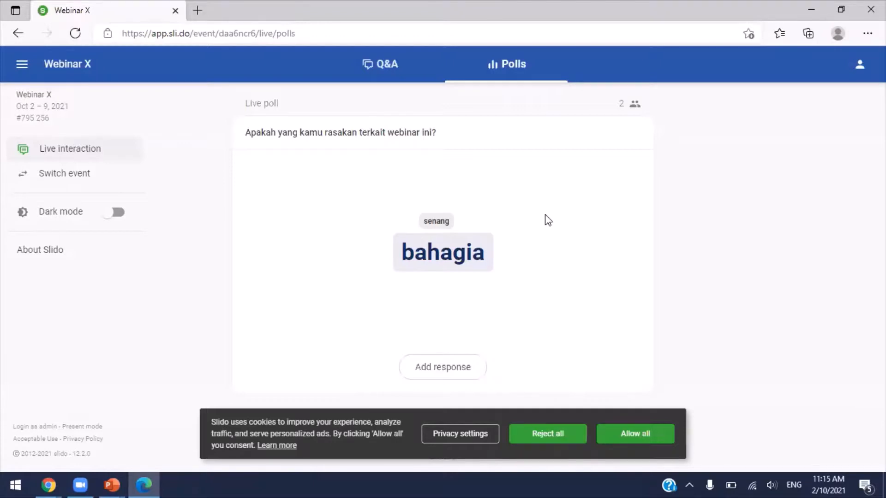
{"action": "key", "text": "alt+Tab"}
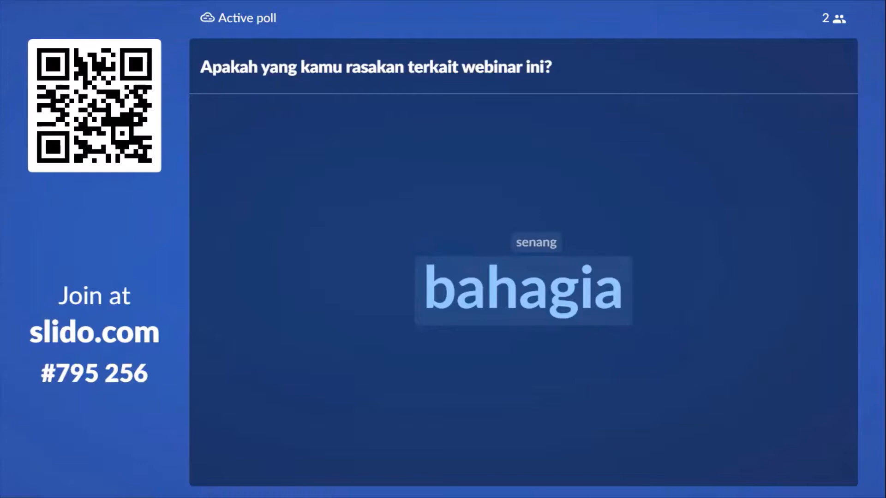
- Advance the slide show to the "Indonesia merdeka pada tahun?" poll and submit the answer 1945 from Microsoft Edge
{"action": "key", "text": "Right"}
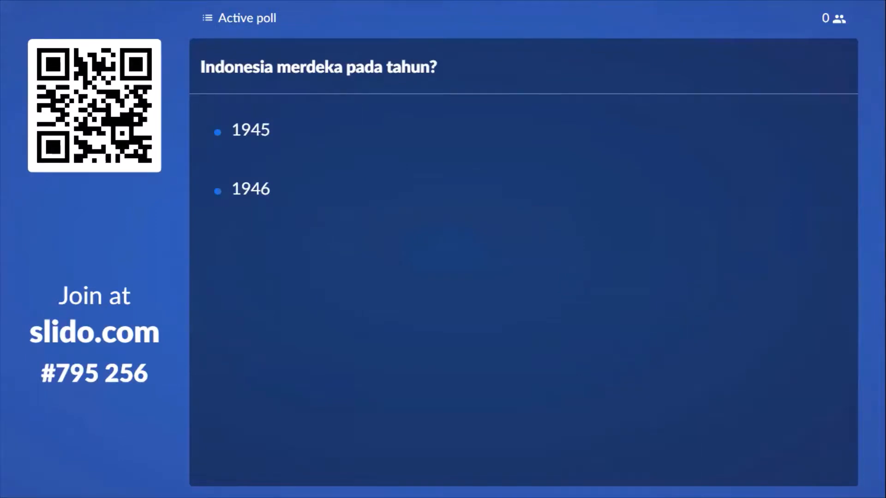
{"action": "key", "text": "alt+Tab"}
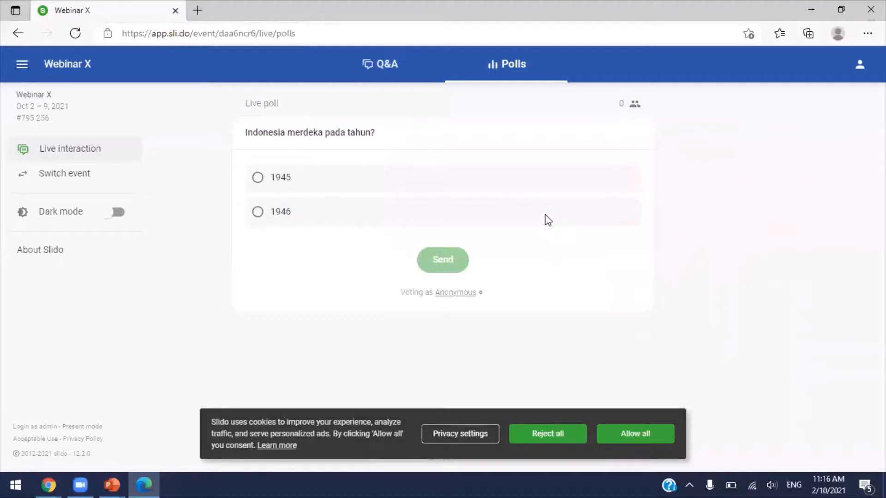
{"action": "left_click", "coordinate": [289, 180]}
{"action": "left_click", "coordinate": [441, 265]}
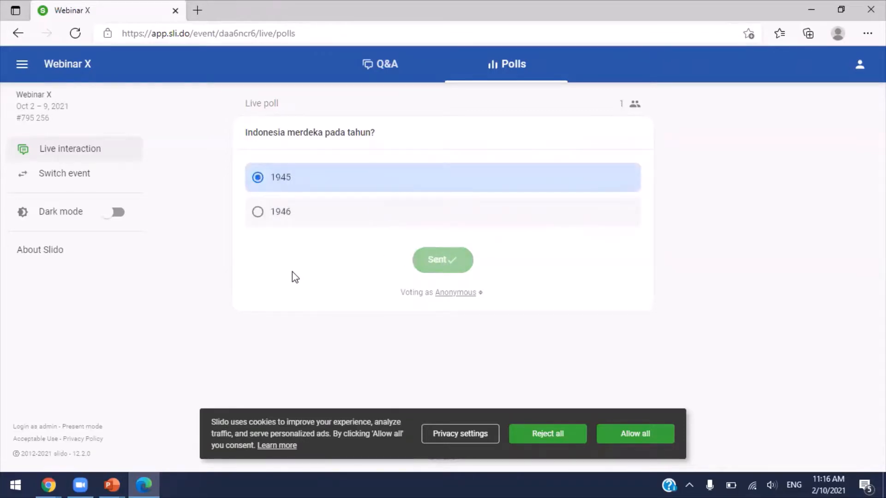
- Switch to the participant page in Google Chrome and submit 1946 as the answer to the Indonesian independence poll
{"action": "key", "text": "alt+Tab"}
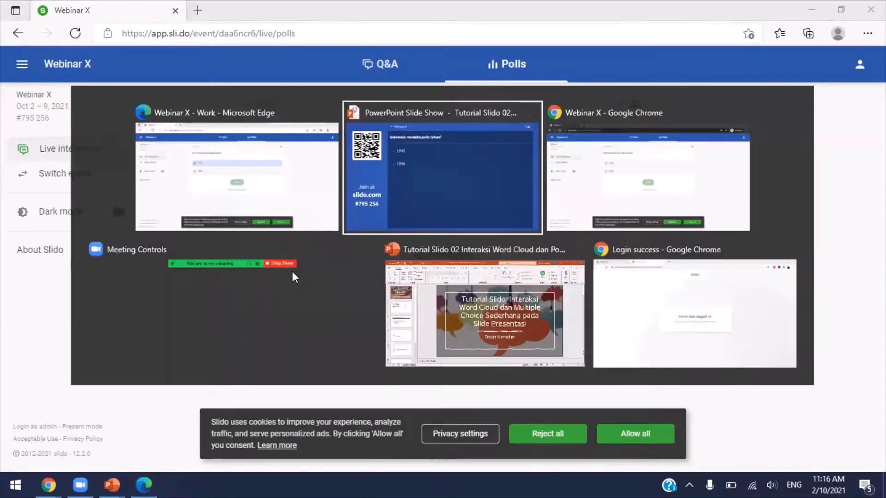
{"action": "key", "text": "alt+Tab"}
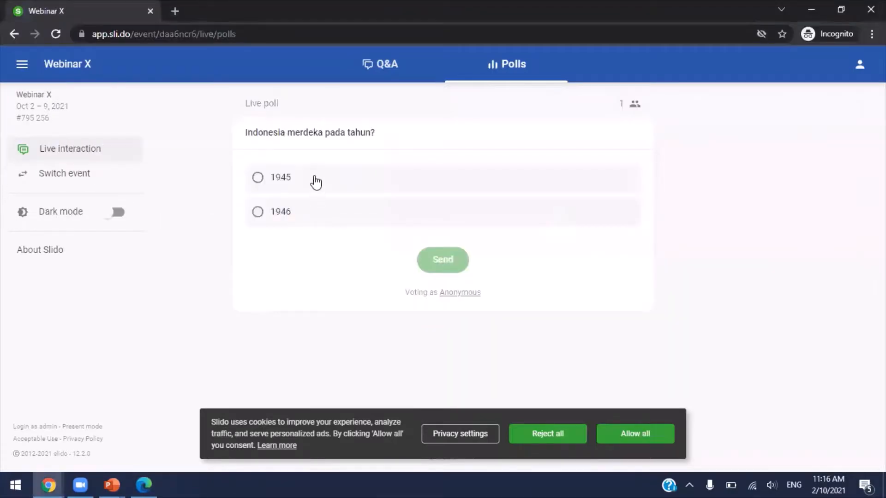
{"action": "left_click", "coordinate": [284, 214]}
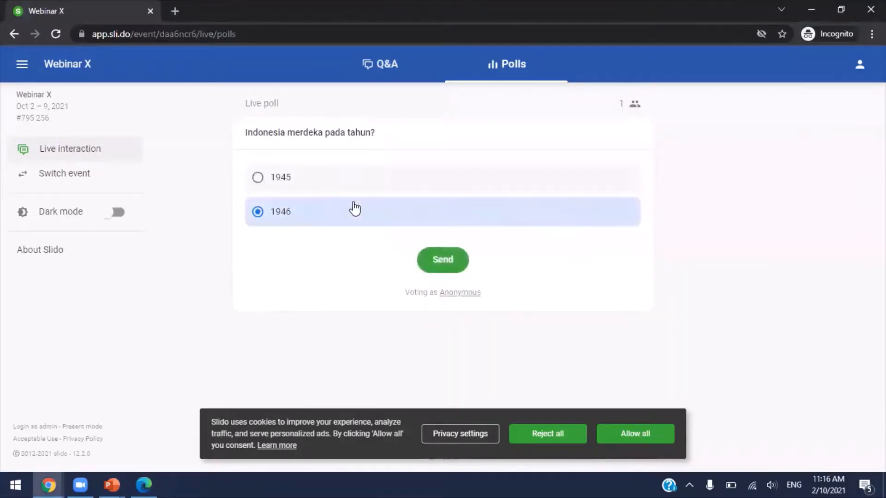
{"action": "left_click", "coordinate": [459, 265]}
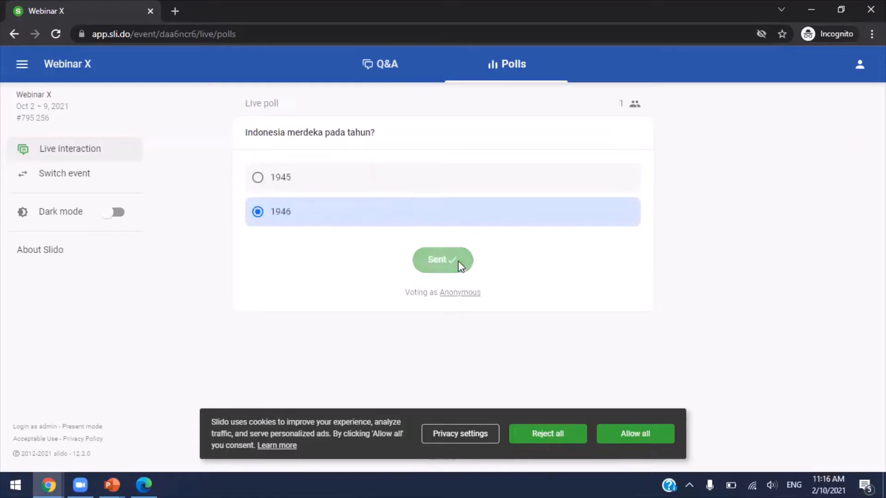
- Return to the PowerPoint slide show, reveal the independence poll's results with the correct answer, and advance to the swimming animals poll
{"action": "key", "text": "alt+Tab"}
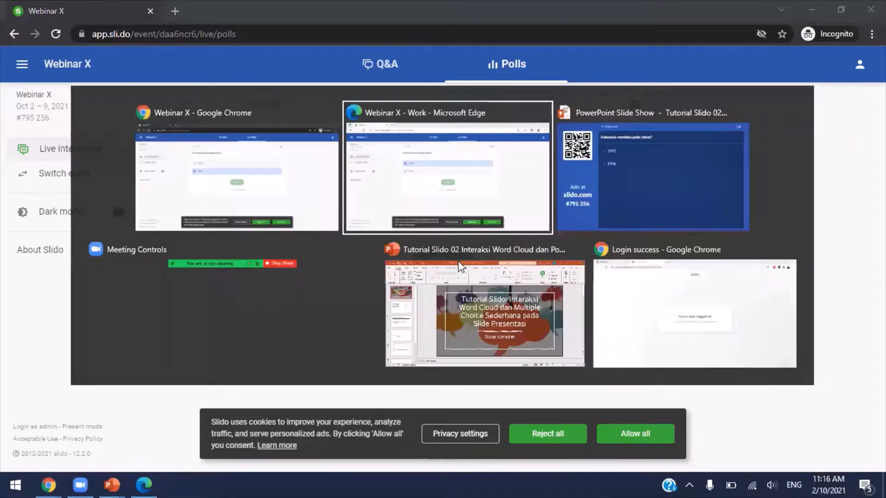
{"action": "key", "text": "alt+Tab"}
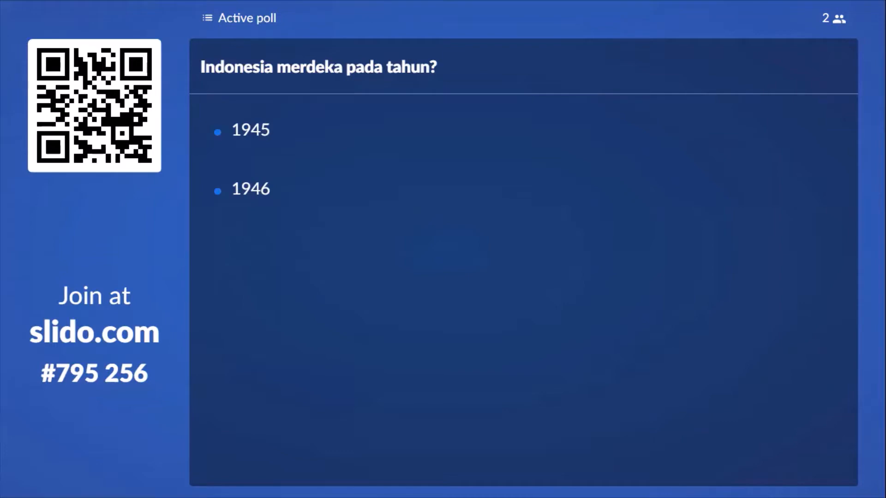
{"action": "key", "text": "Right"}
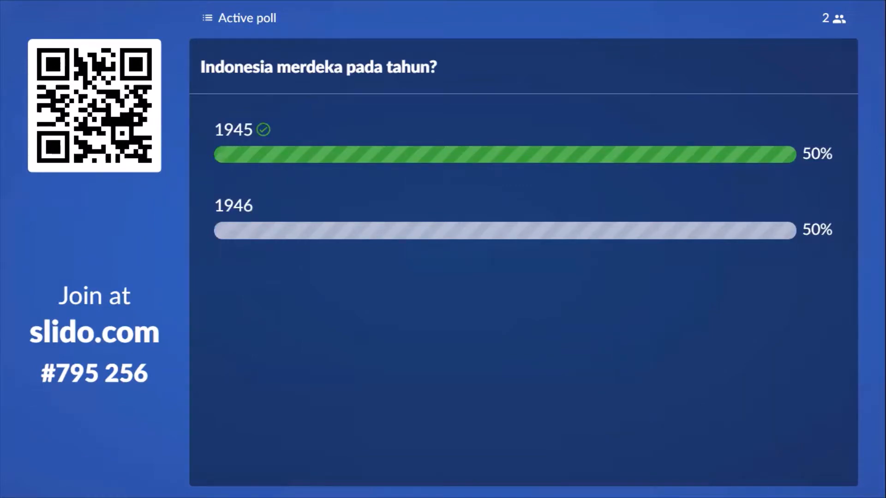
{"action": "key", "text": "Right"}
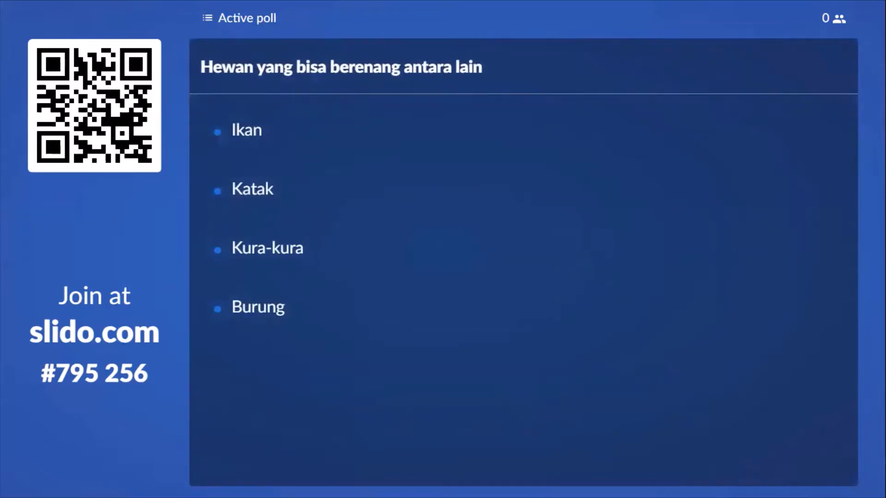
- Switch to the participant page in Google Chrome and submit "Ikan" and "Katak" as answers to the swimming animals poll
{"action": "key", "text": "alt+Tab"}
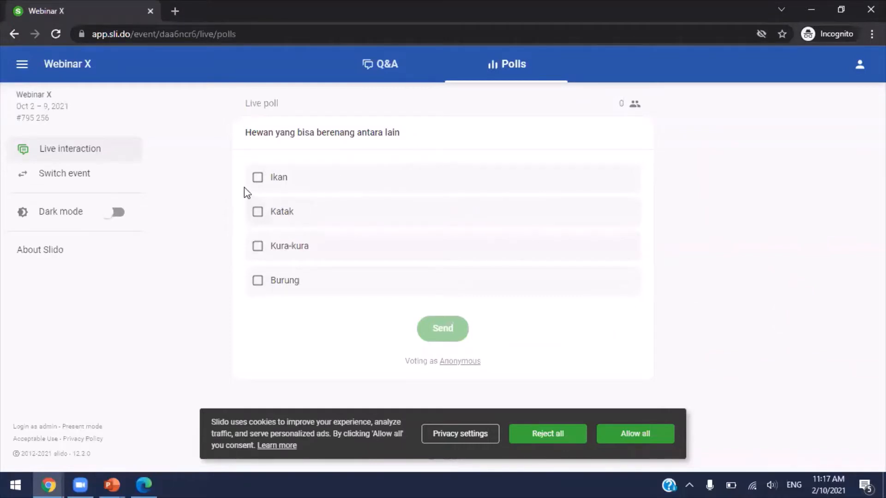
{"action": "left_click", "coordinate": [257, 182]}
{"action": "left_click", "coordinate": [257, 212]}
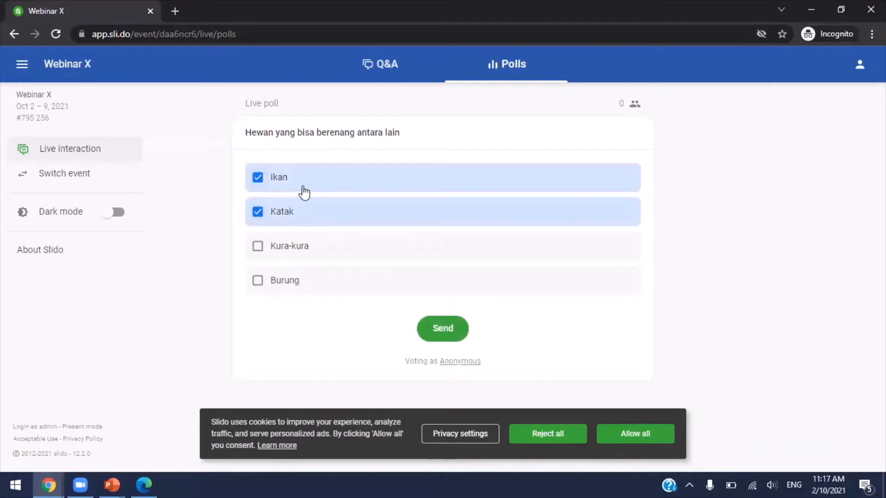
{"action": "left_click", "coordinate": [427, 323]}
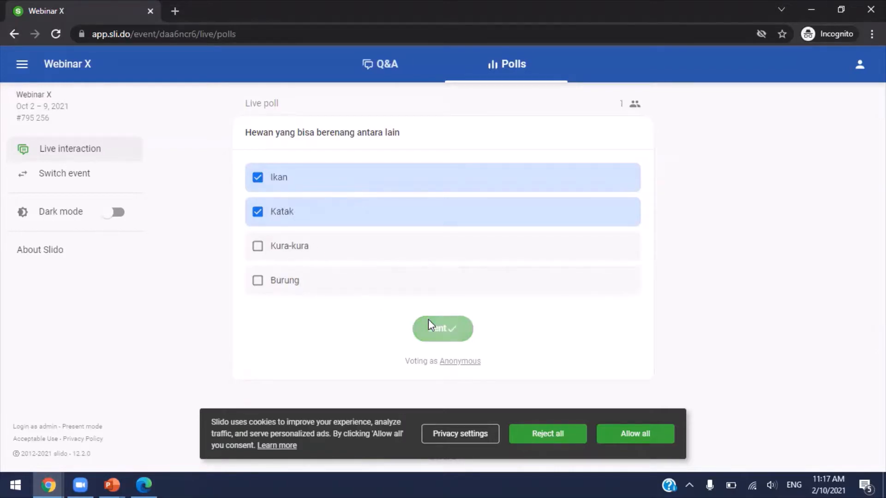
- Switch to the participant page in Microsoft Edge and submit "Katak", "Kura-kura" and "Burung" as answers to the swimming animals poll
{"action": "key", "text": "alt+Tab"}
{"action": "key", "text": "alt+Tab"}
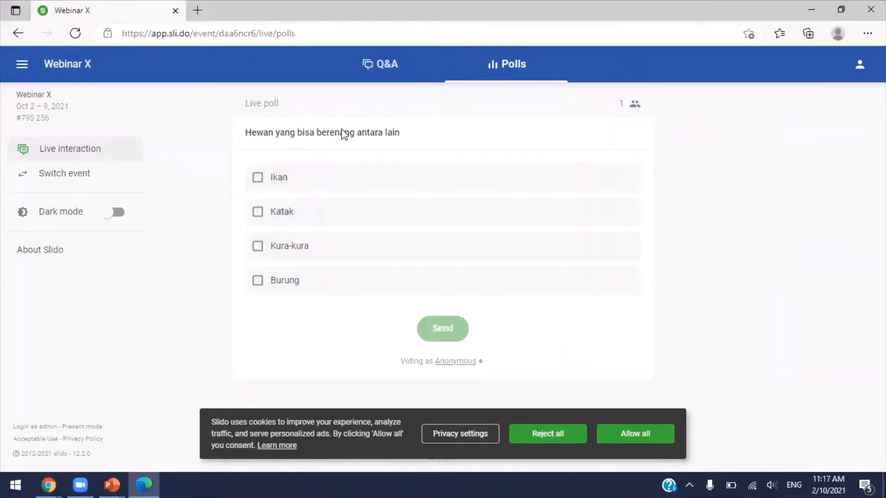
{"action": "left_click", "coordinate": [258, 212]}
{"action": "left_click", "coordinate": [257, 246]}
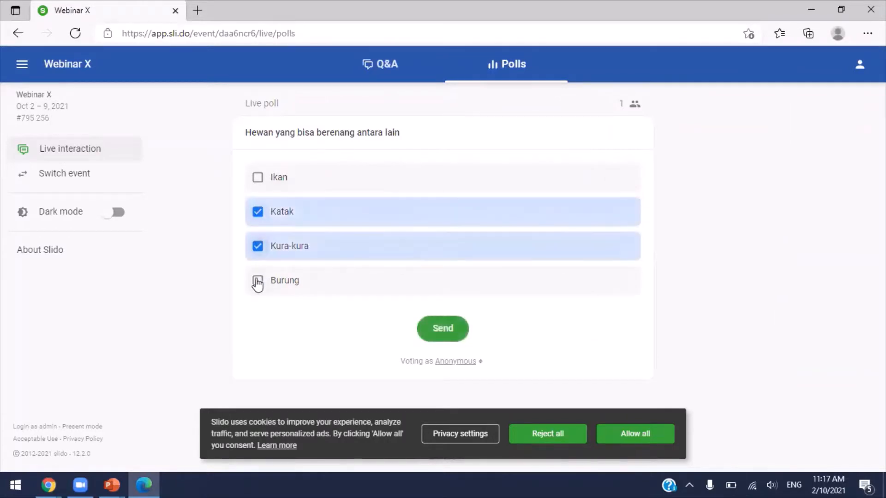
{"action": "left_click", "coordinate": [257, 282]}
{"action": "left_click", "coordinate": [434, 326]}
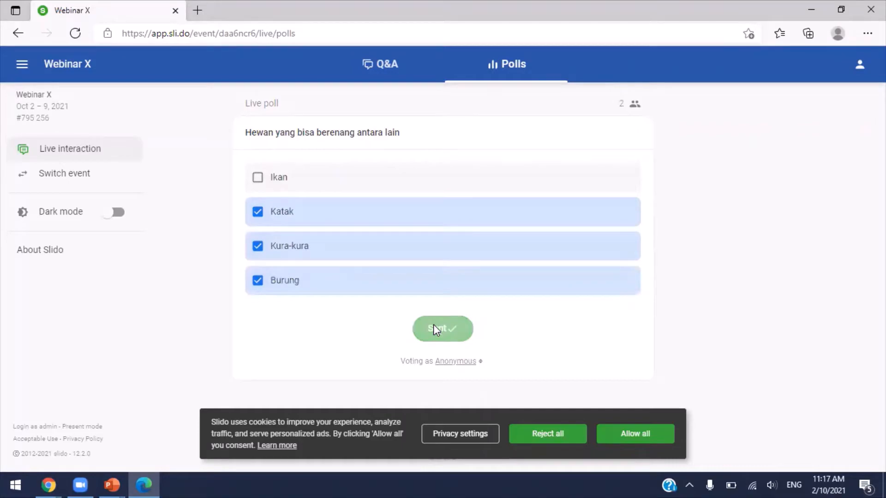
- Advance the PowerPoint slide show to the webinar material understanding poll and submit "sangat mengerti" from the participant page in Microsoft Edge
{"action": "key", "text": "alt+Tab"}
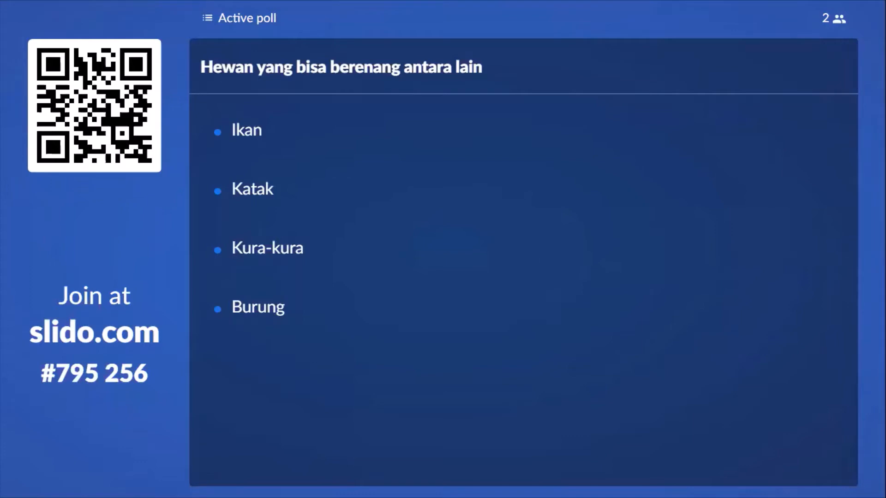
{"action": "key", "text": "Right"}
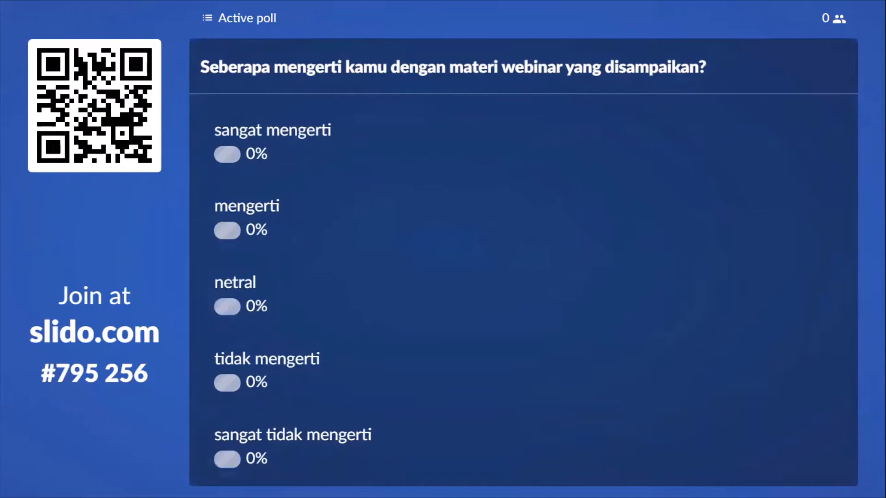
{"action": "key", "text": "alt+Tab"}
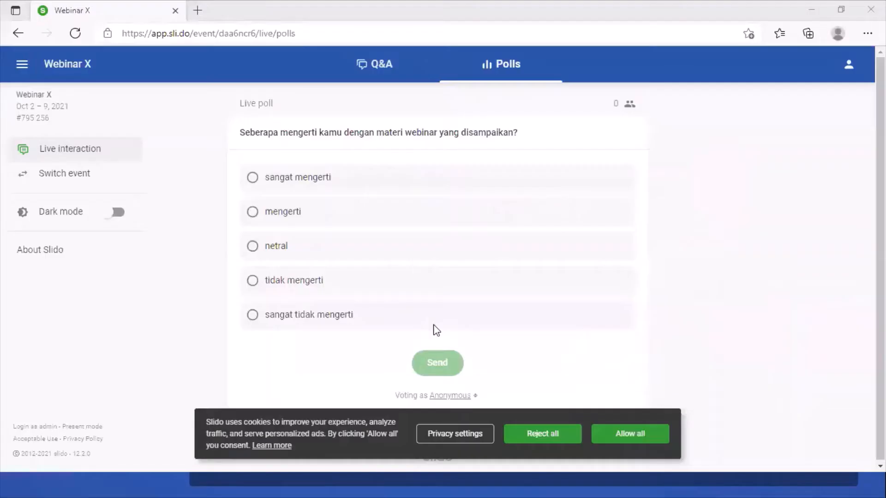
{"action": "left_click", "coordinate": [328, 179]}
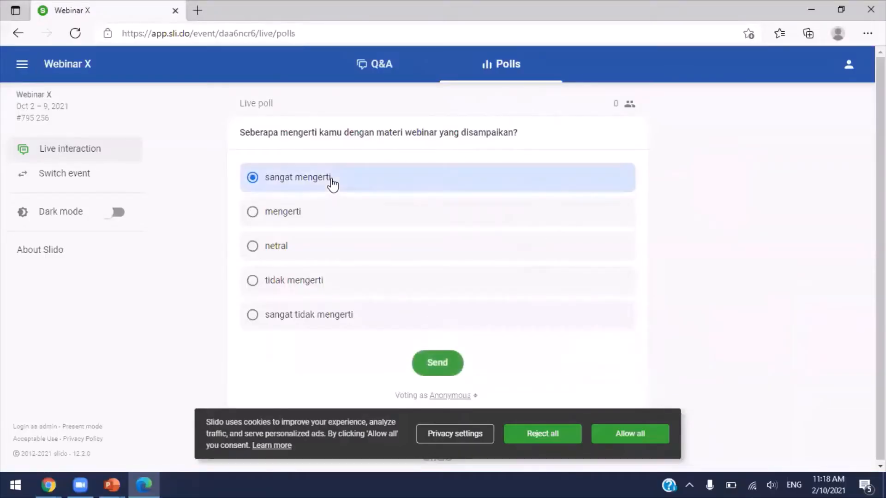
{"action": "left_click", "coordinate": [432, 361]}
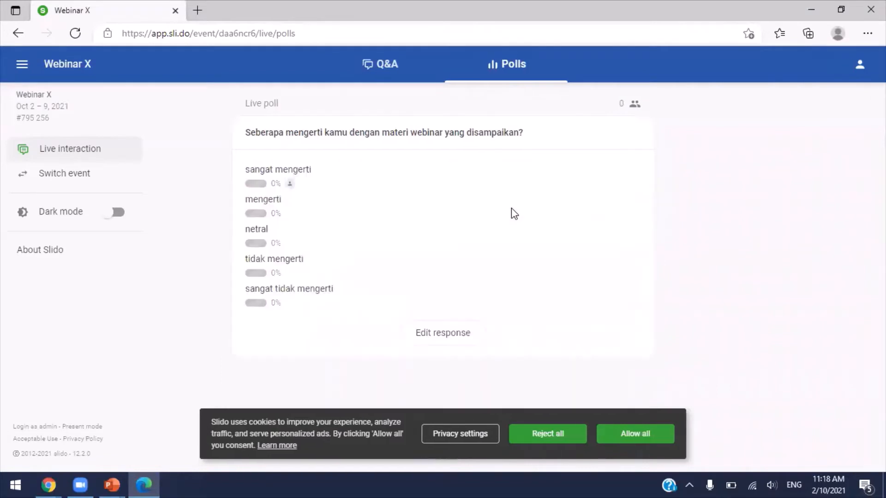
- Switch to the participant page in Google Chrome and submit "mengerti" as the answer to the webinar material understanding poll
{"action": "key", "text": "alt+Tab"}
{"action": "key", "text": "Tab"}
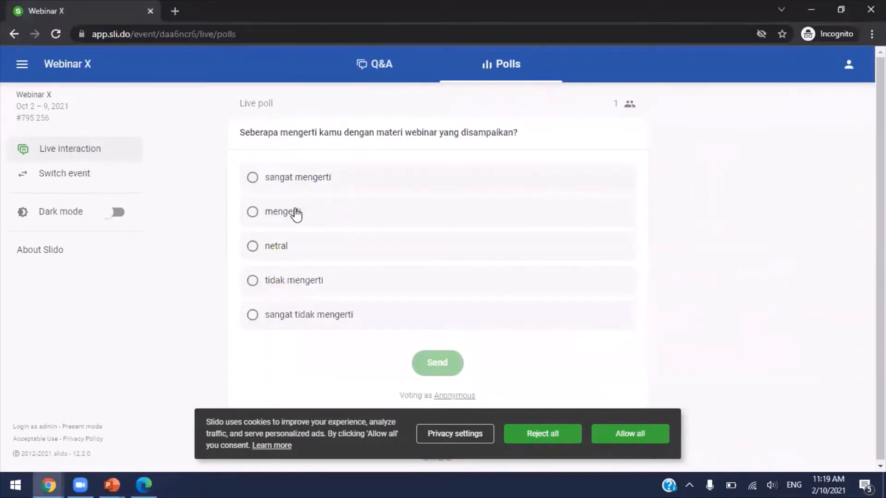
{"action": "left_click", "coordinate": [295, 212]}
{"action": "left_click", "coordinate": [420, 360]}
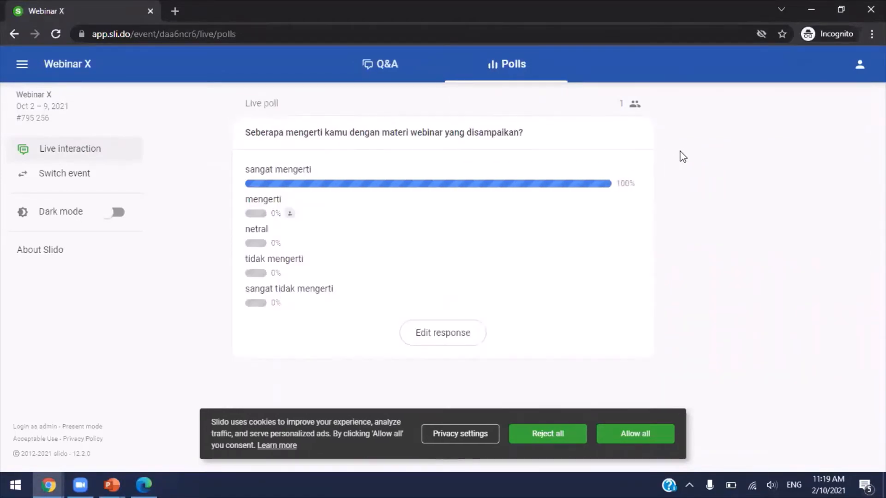
- Return to the PowerPoint slide show to view the live results of the webinar material understanding poll
{"action": "key", "text": "alt+Tab"}
{"action": "key", "text": "alt+Tab"}
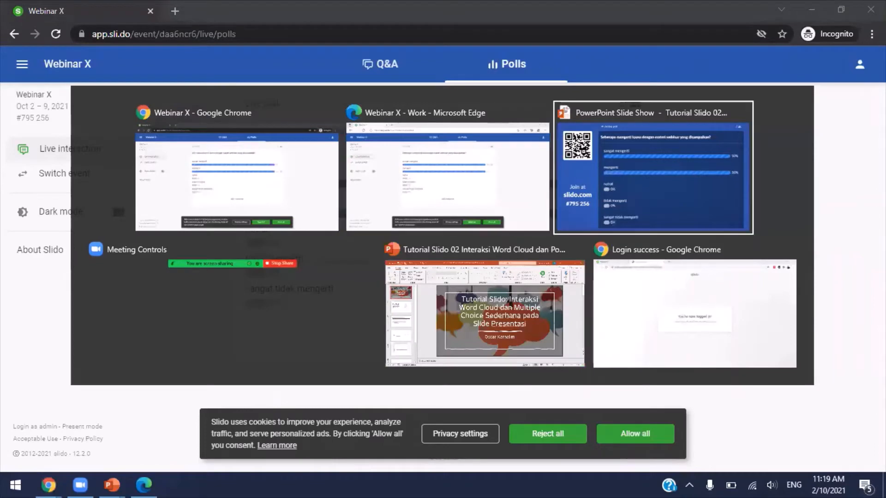
{"action": "left_click", "coordinate": [679, 151]}
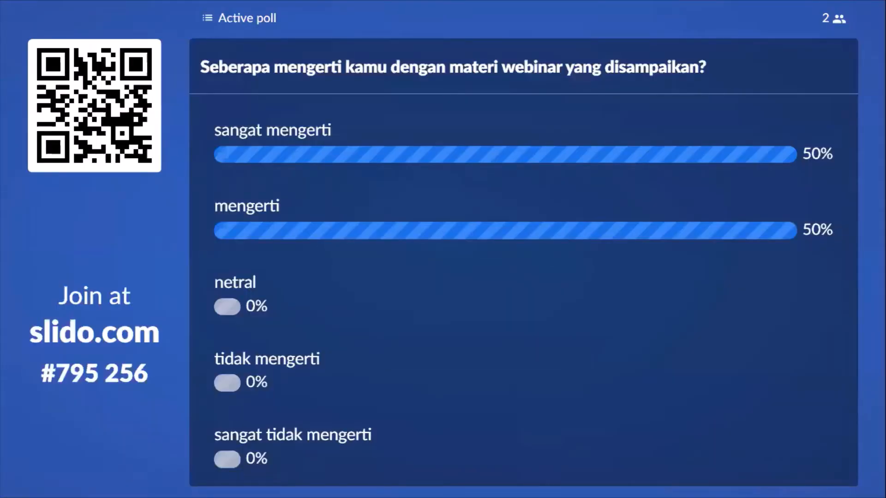